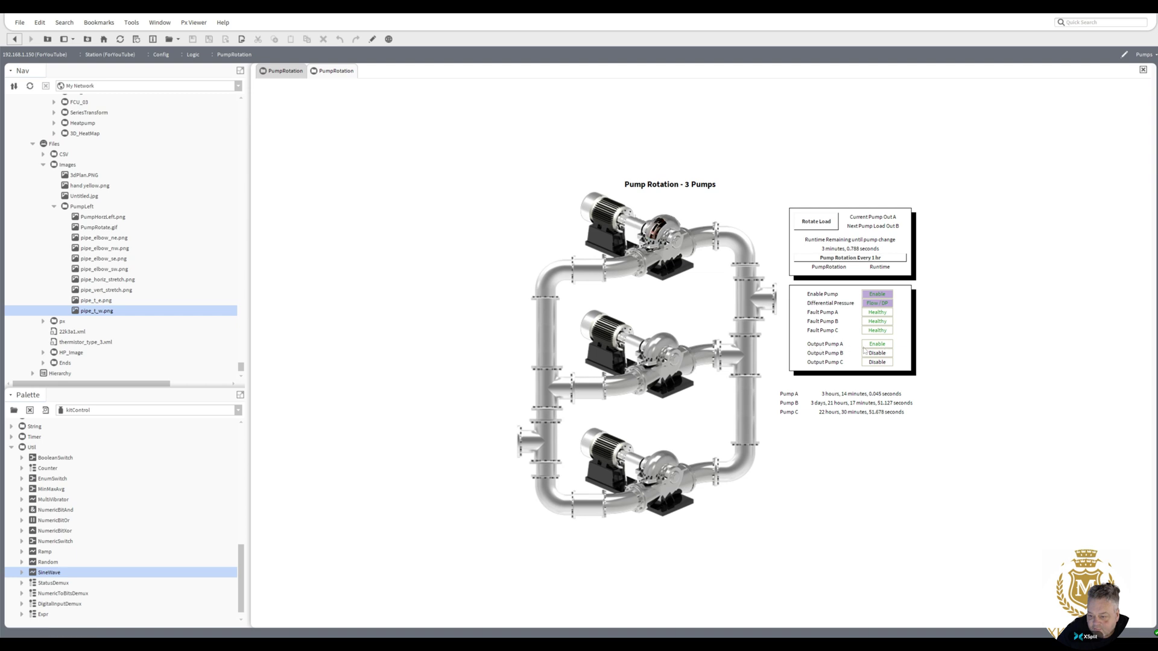
Collapse the PumpLeft image folder and select PumpRotation under Logic to show the 3-pump graphic
{"action": "left_click", "coordinate": [54, 207]}
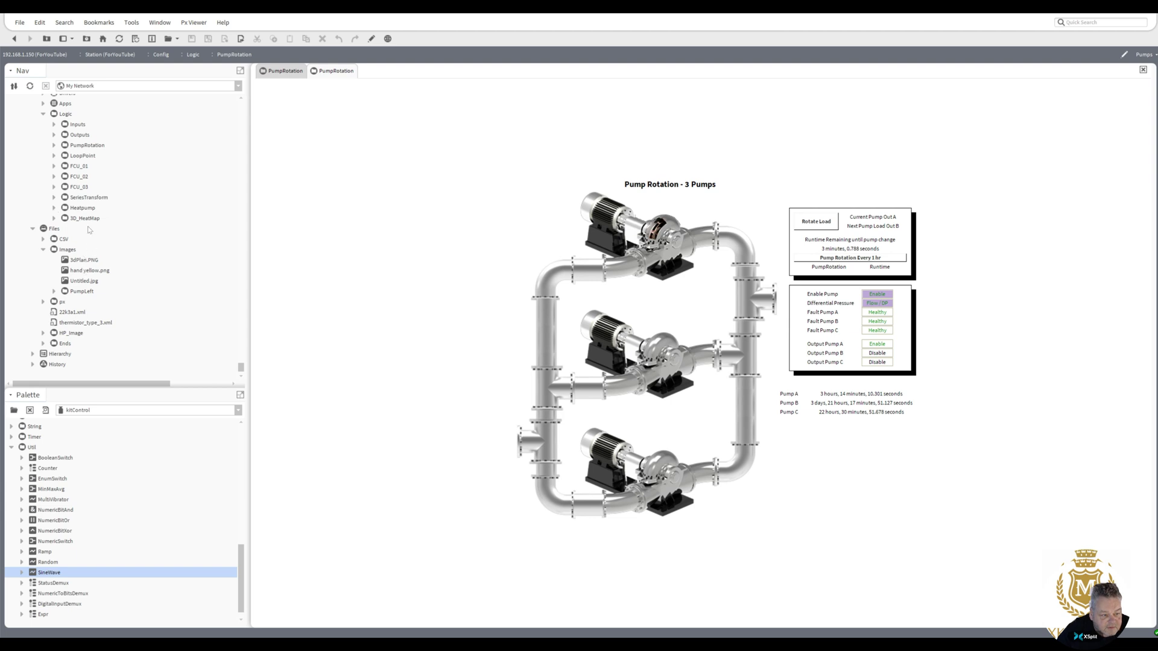
{"action": "left_click", "coordinate": [86, 146]}
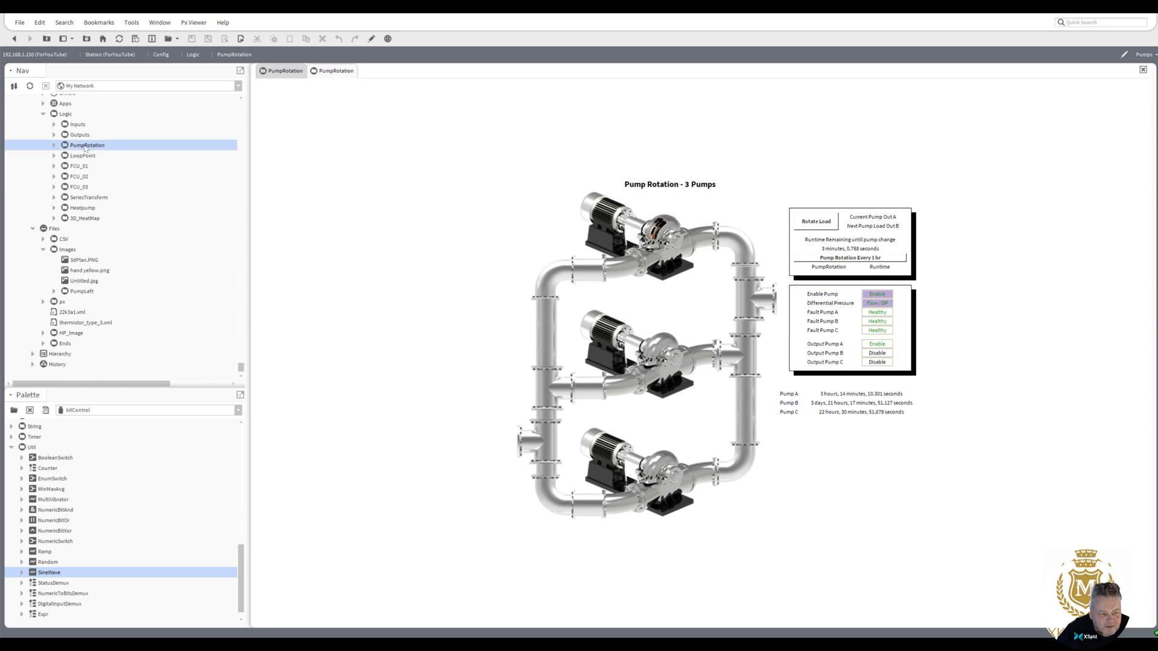
Open the PumpRotation logic in the AX Wire Sheet view
{"action": "right_click", "coordinate": [86, 146]}
{"action": "mouse_move", "coordinate": [117, 152]}
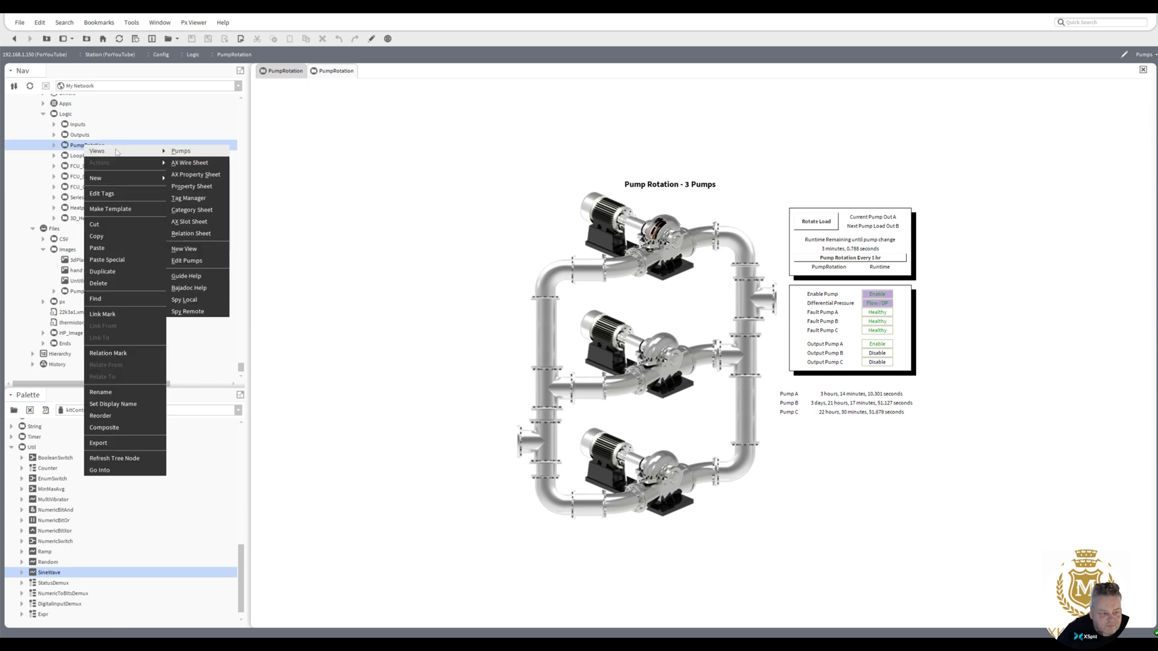
{"action": "left_click", "coordinate": [188, 164]}
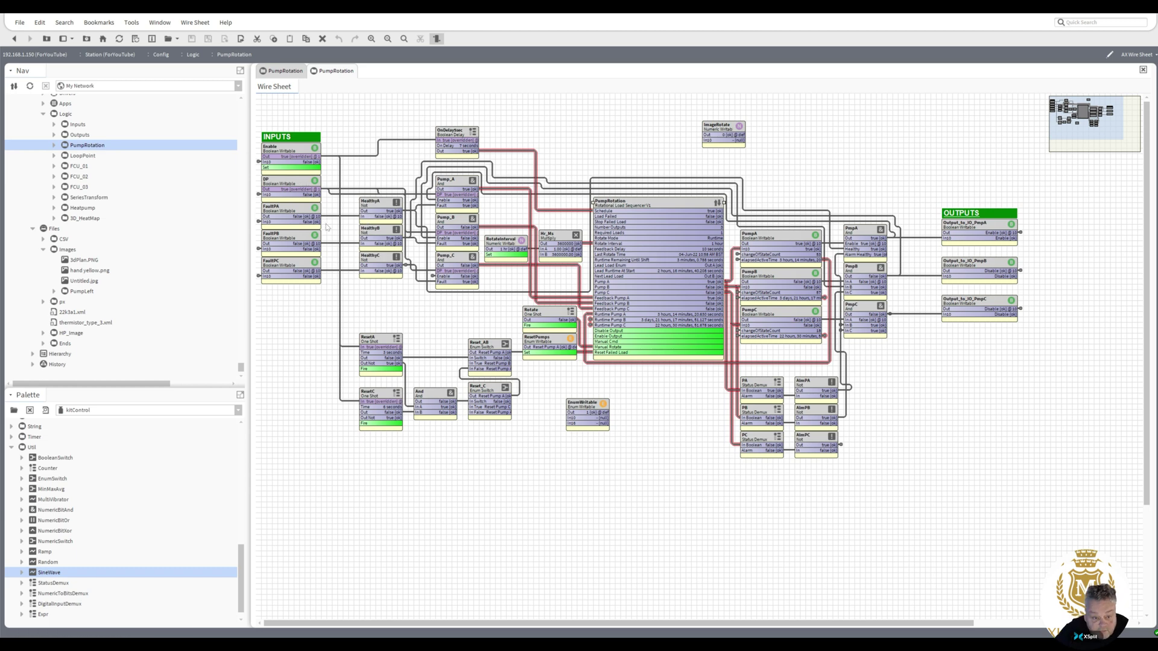
Inspect the EnumWritable block's actions and select the RotateInterval block
{"action": "right_click", "coordinate": [587, 410]}
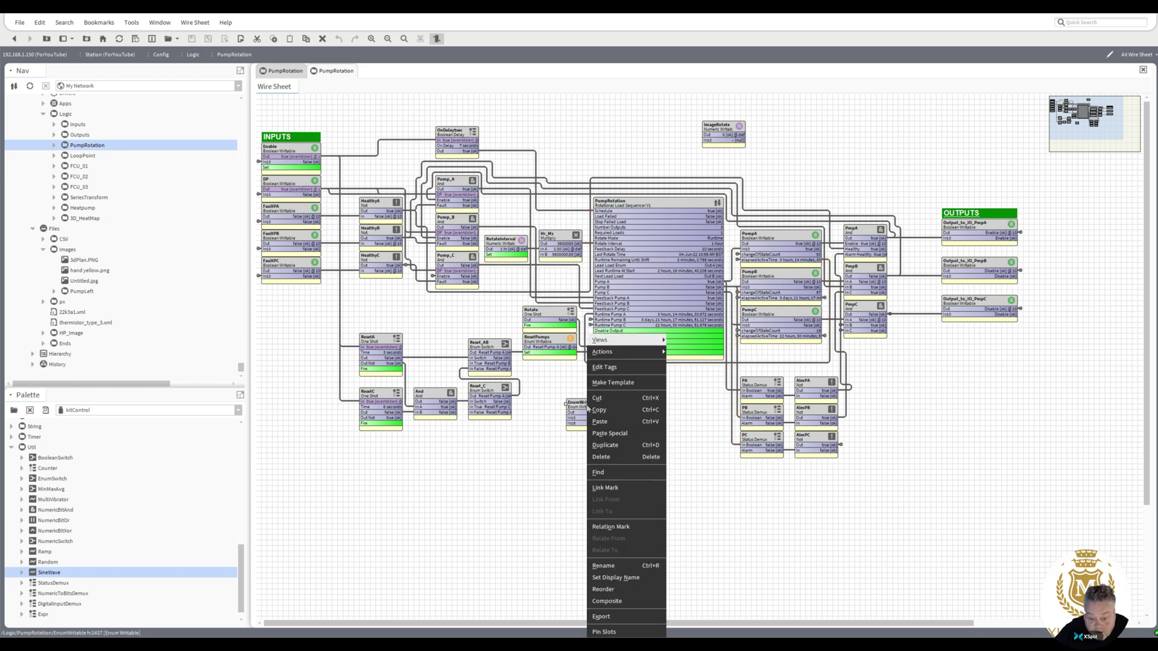
{"action": "left_click", "coordinate": [606, 457]}
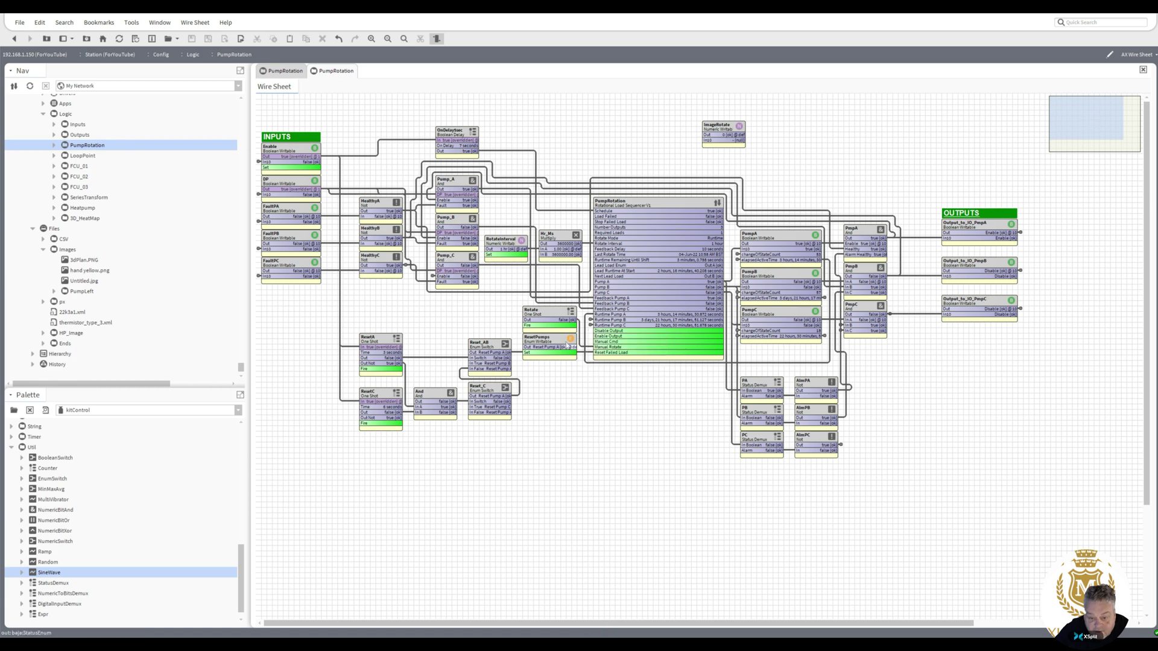
{"action": "left_click", "coordinate": [505, 248]}
{"action": "double_click", "coordinate": [564, 258]}
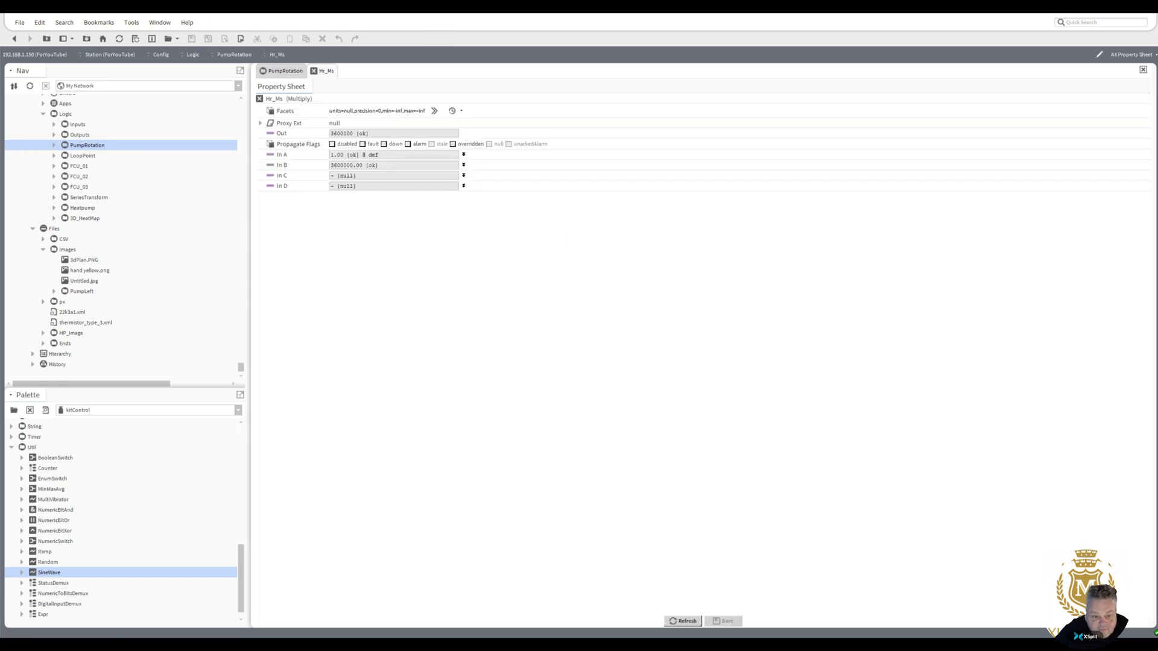
{"action": "left_click", "coordinate": [14, 39]}
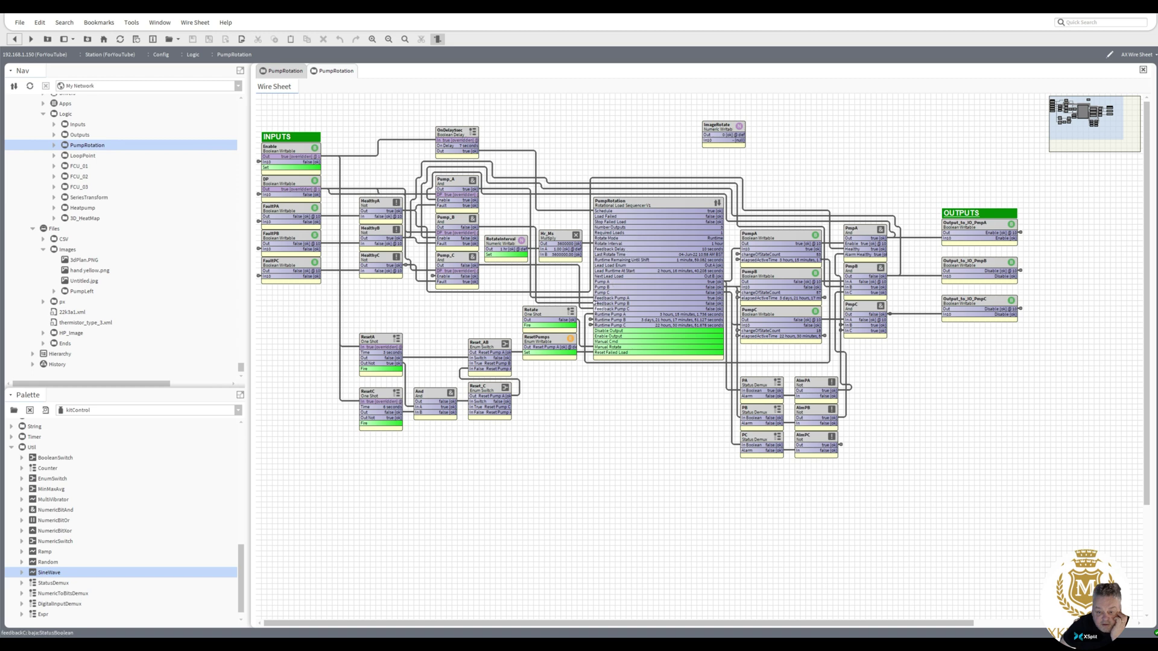
Trace the Pump C feedback, Pump B/C runtime and Rotate links, then reopen the Pump Rotation graphic
{"action": "left_click", "coordinate": [590, 304]}
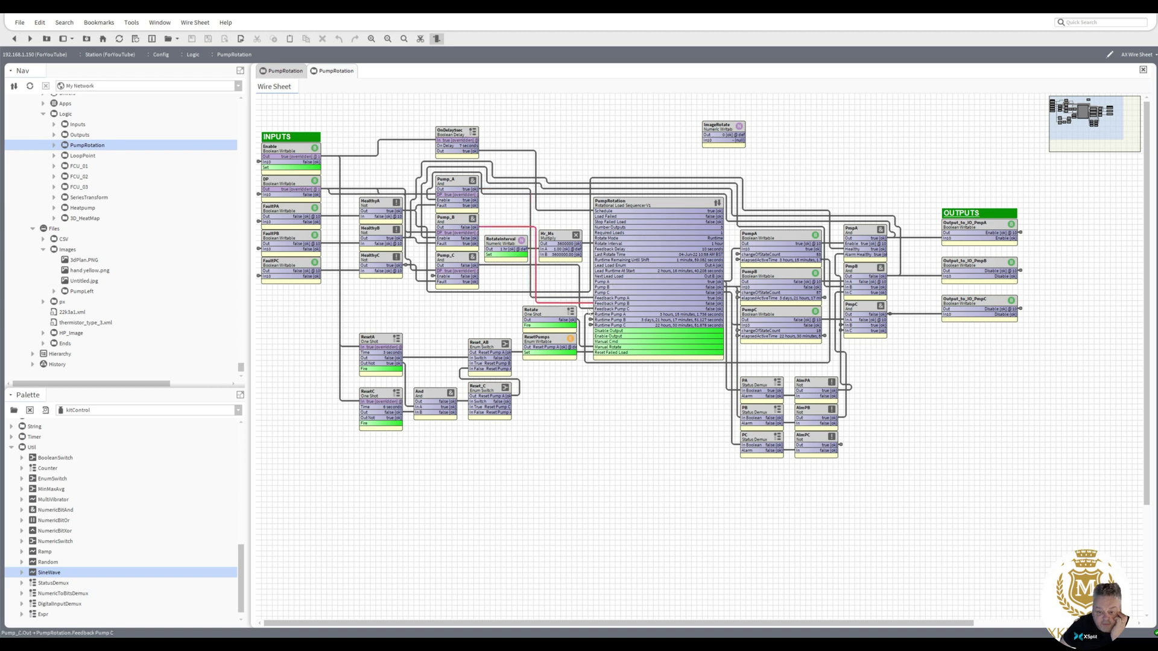
{"action": "left_click", "coordinate": [589, 308]}
{"action": "left_click", "coordinate": [590, 319]}
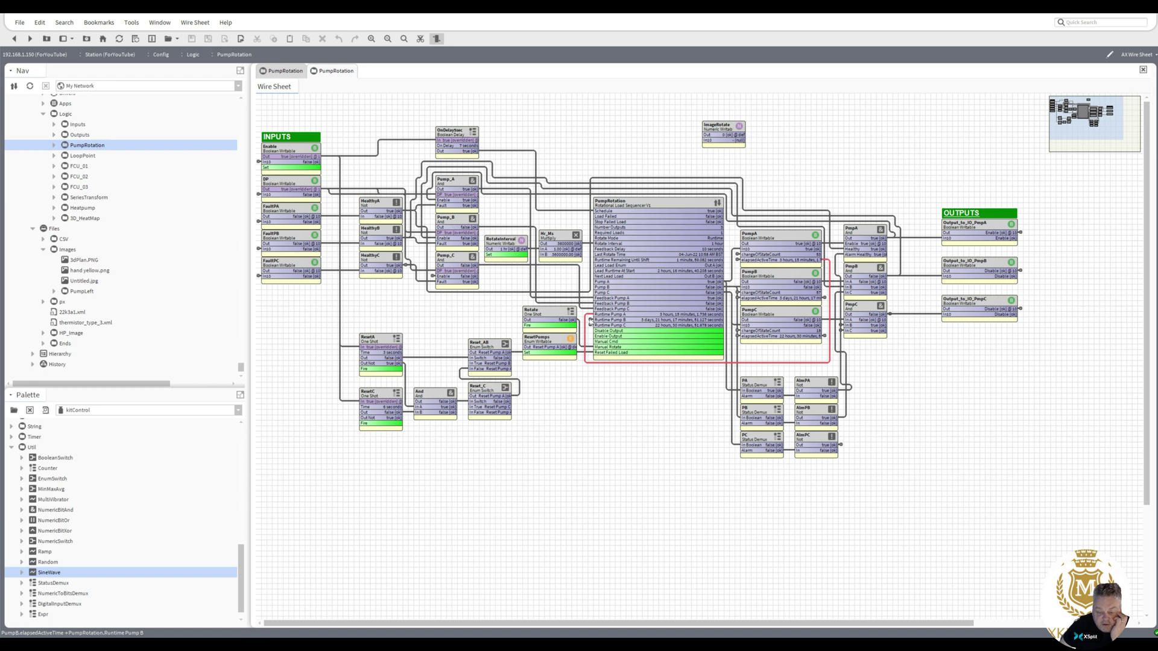
{"action": "left_click", "coordinate": [590, 325]}
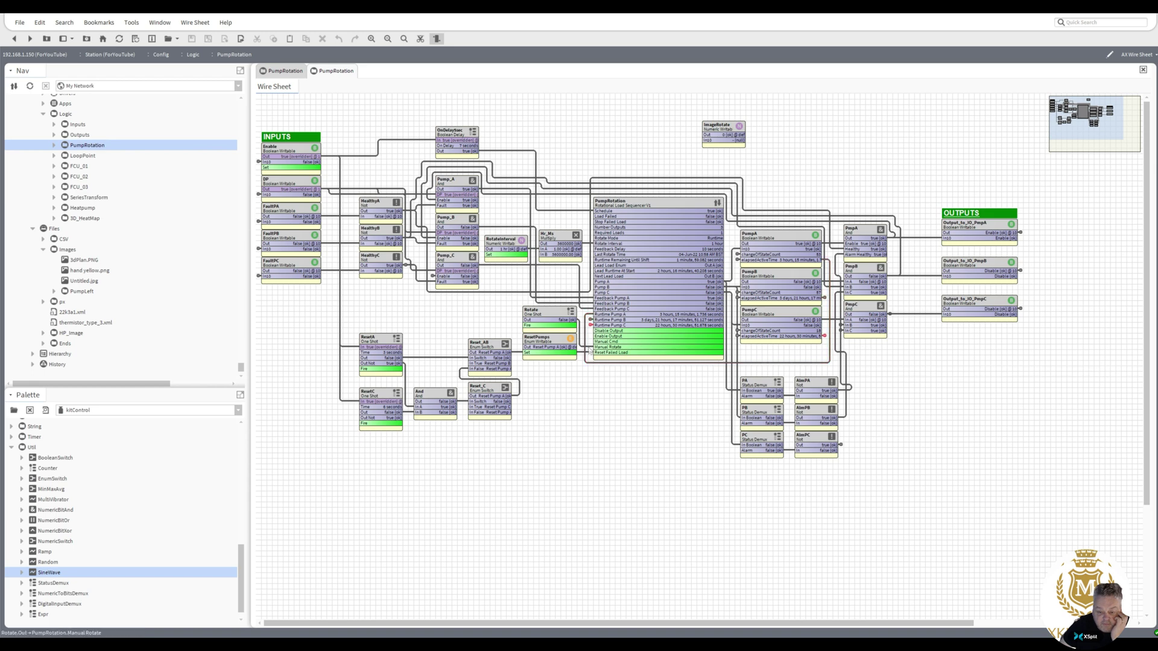
{"action": "left_click", "coordinate": [590, 351]}
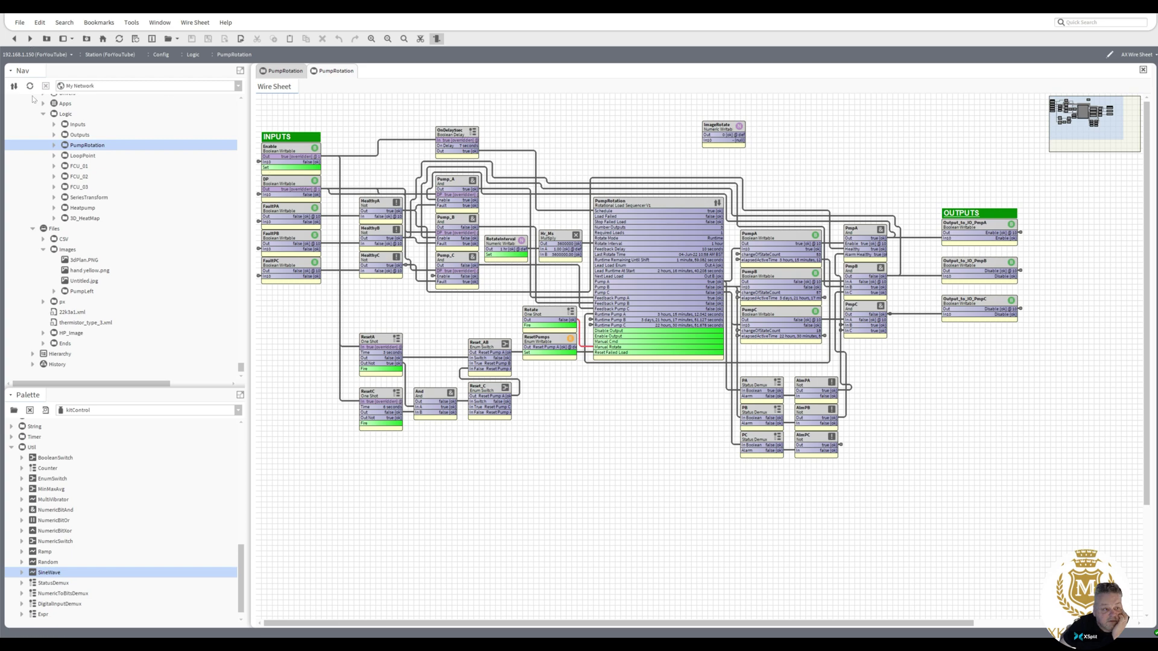
{"action": "double_click", "coordinate": [85, 147]}
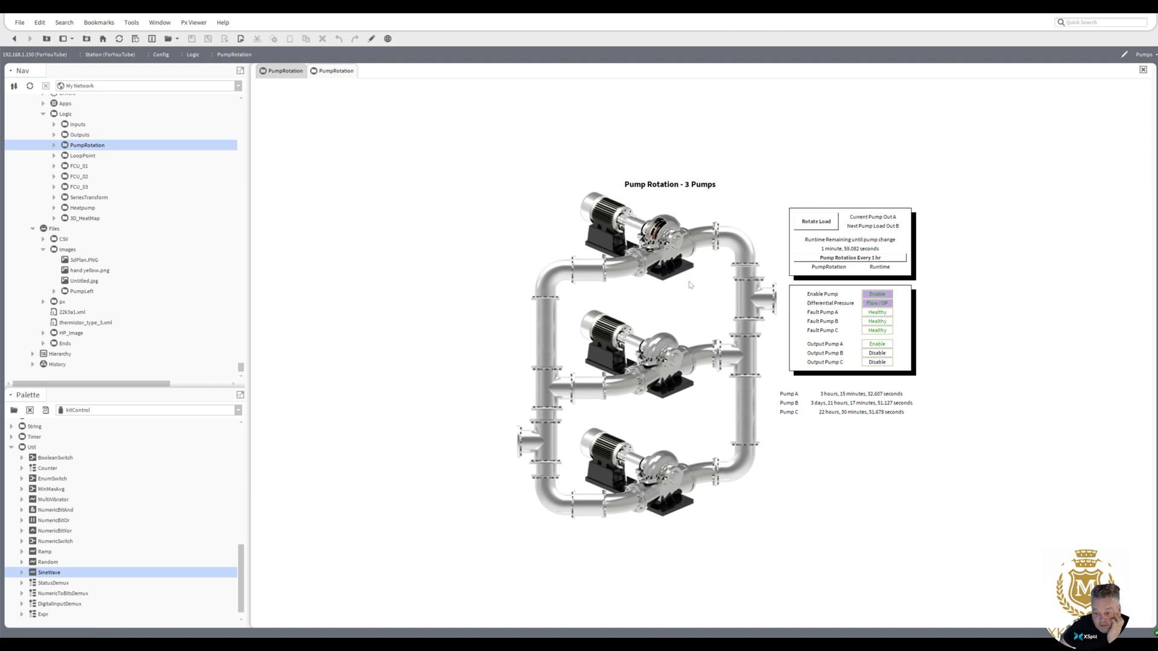
In Px Editor, duplicate the Pump A, B, C labels, place them beside each pump, and return to viewing
{"action": "left_click", "coordinate": [371, 39]}
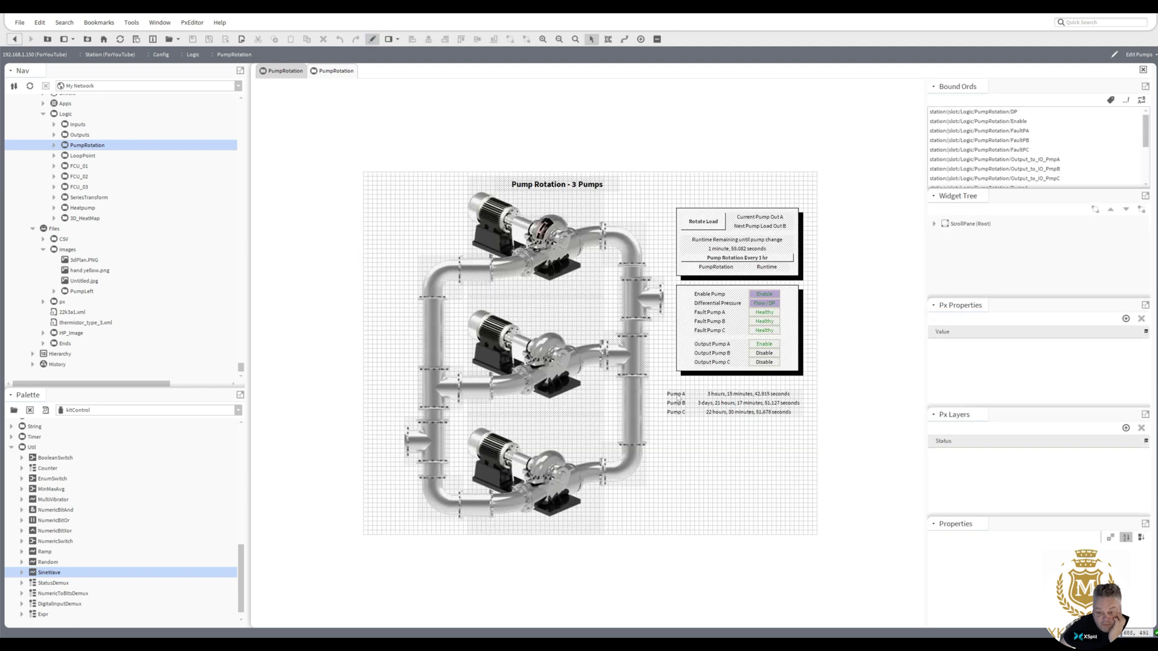
{"action": "left_click_drag", "start_coordinate": [701, 435], "coordinate": [663, 379]}
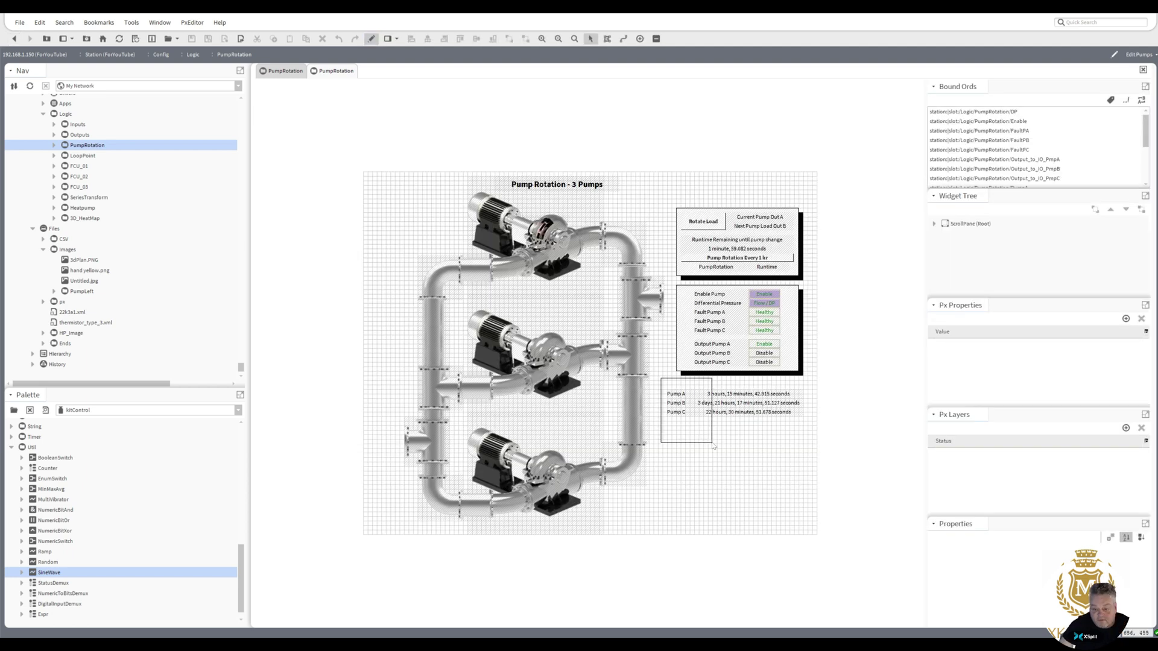
{"action": "right_click", "coordinate": [680, 395]}
{"action": "left_click", "coordinate": [700, 468]}
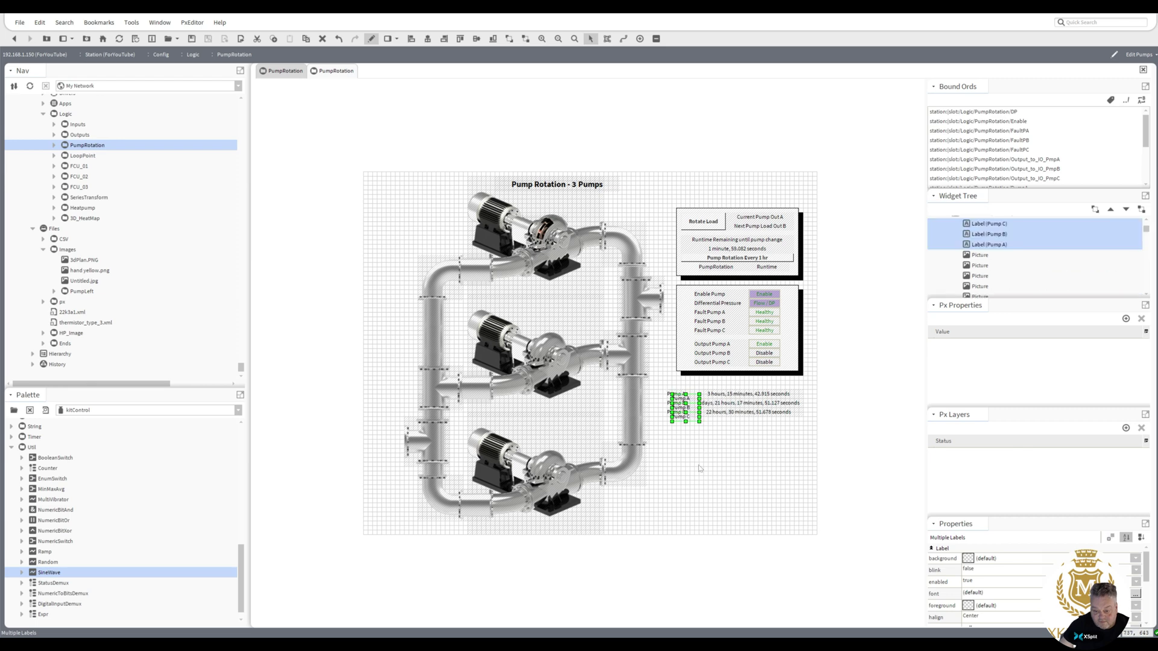
{"action": "left_click_drag", "start_coordinate": [680, 403], "coordinate": [574, 453]}
{"action": "left_click_drag", "start_coordinate": [578, 228], "coordinate": [575, 336]}
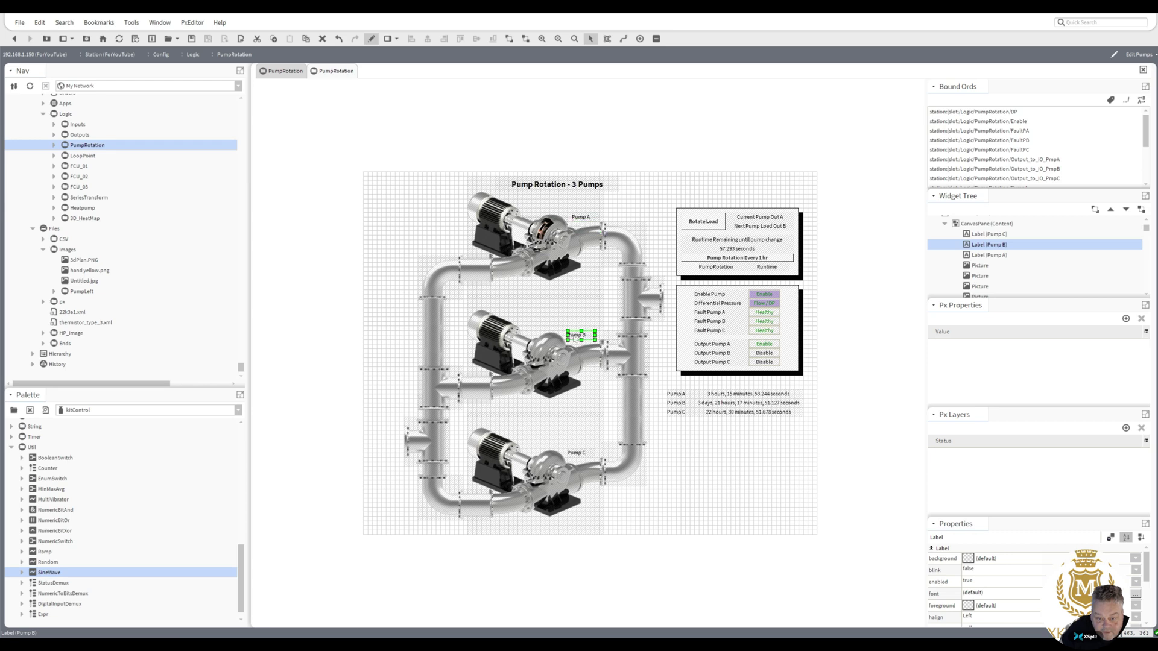
{"action": "left_click", "coordinate": [372, 38]}
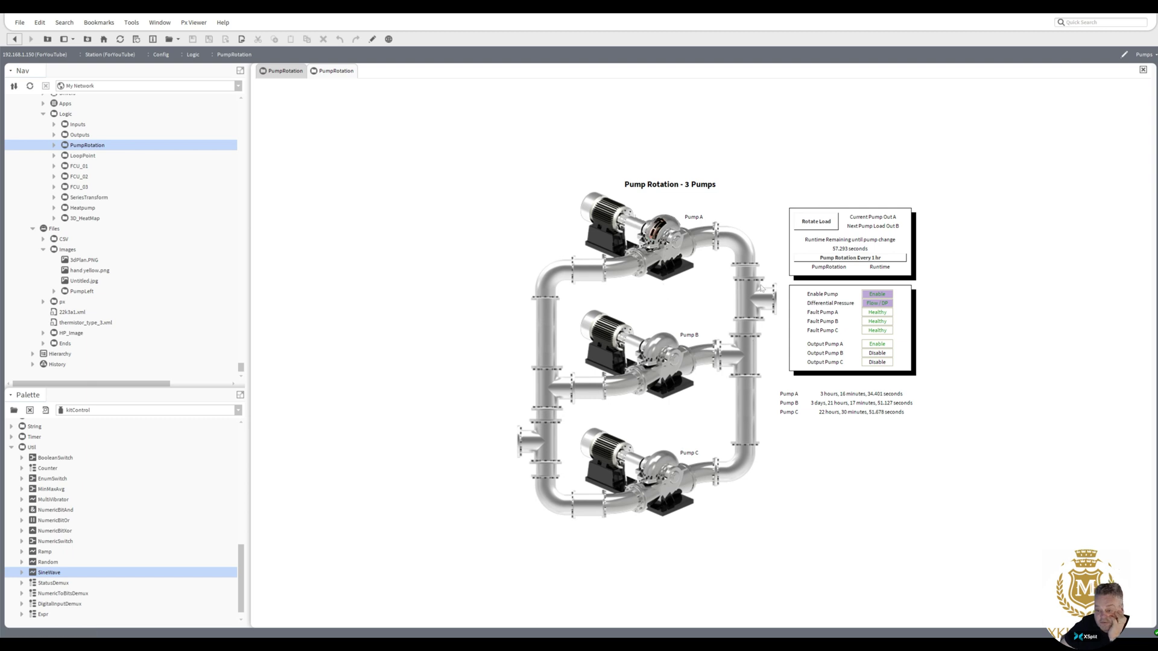
Reopen the PumpRotation wire sheet and move the OUTPUTS label and three output blocks further right
{"action": "left_click", "coordinate": [91, 147]}
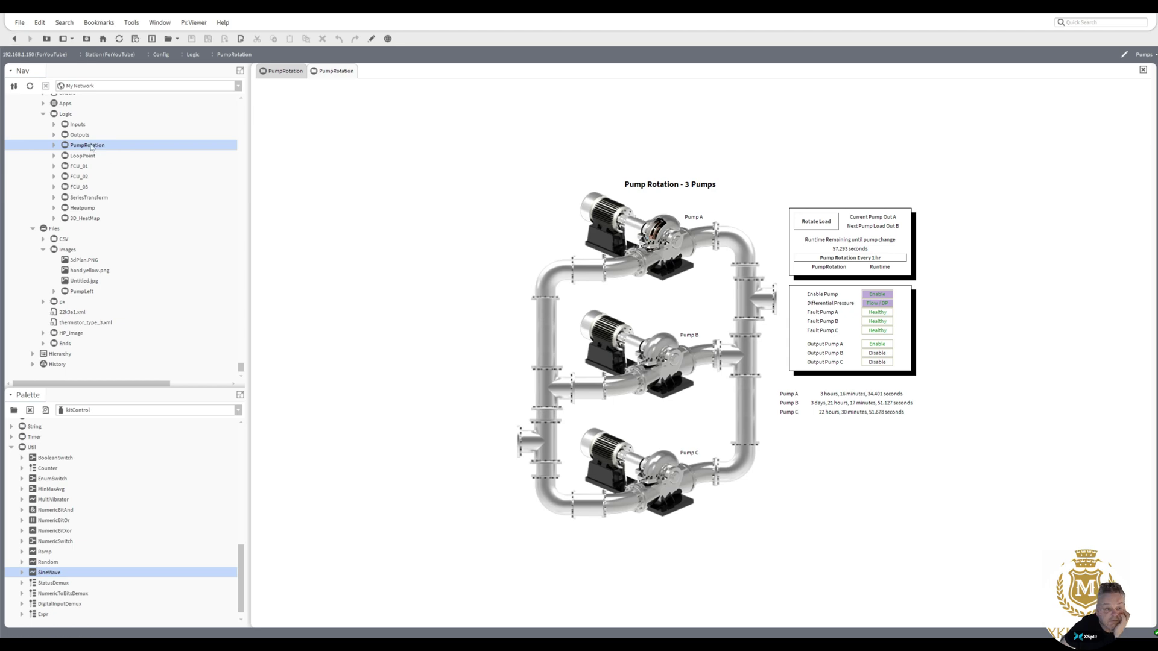
{"action": "right_click", "coordinate": [91, 147]}
{"action": "mouse_move", "coordinate": [121, 149]}
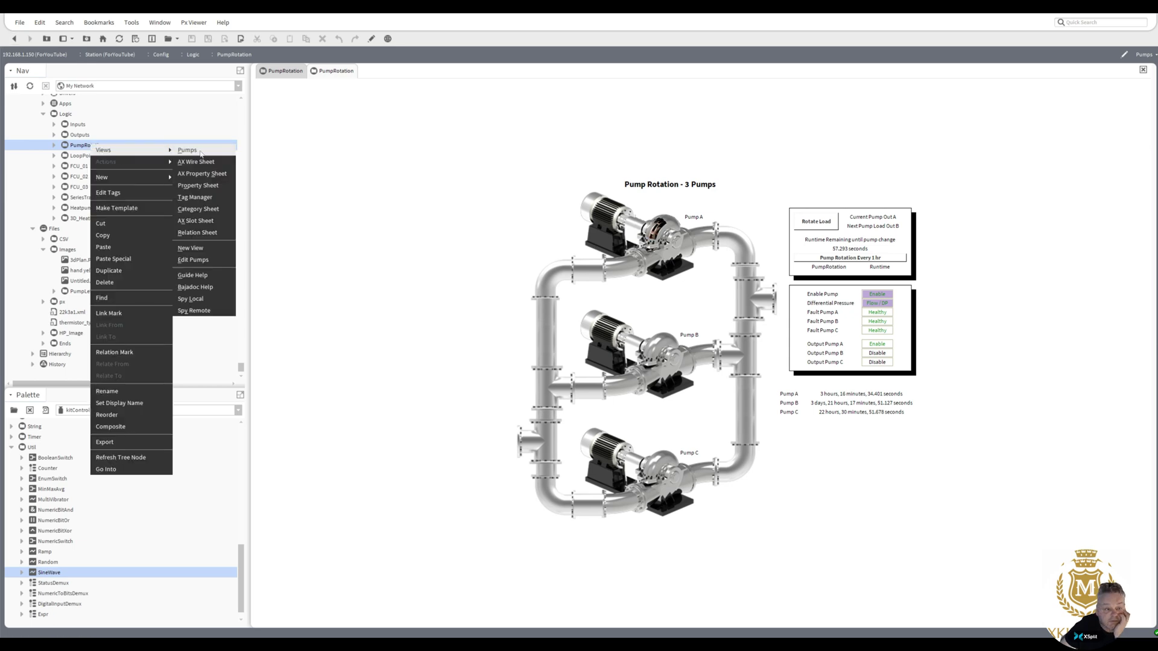
{"action": "left_click", "coordinate": [199, 160]}
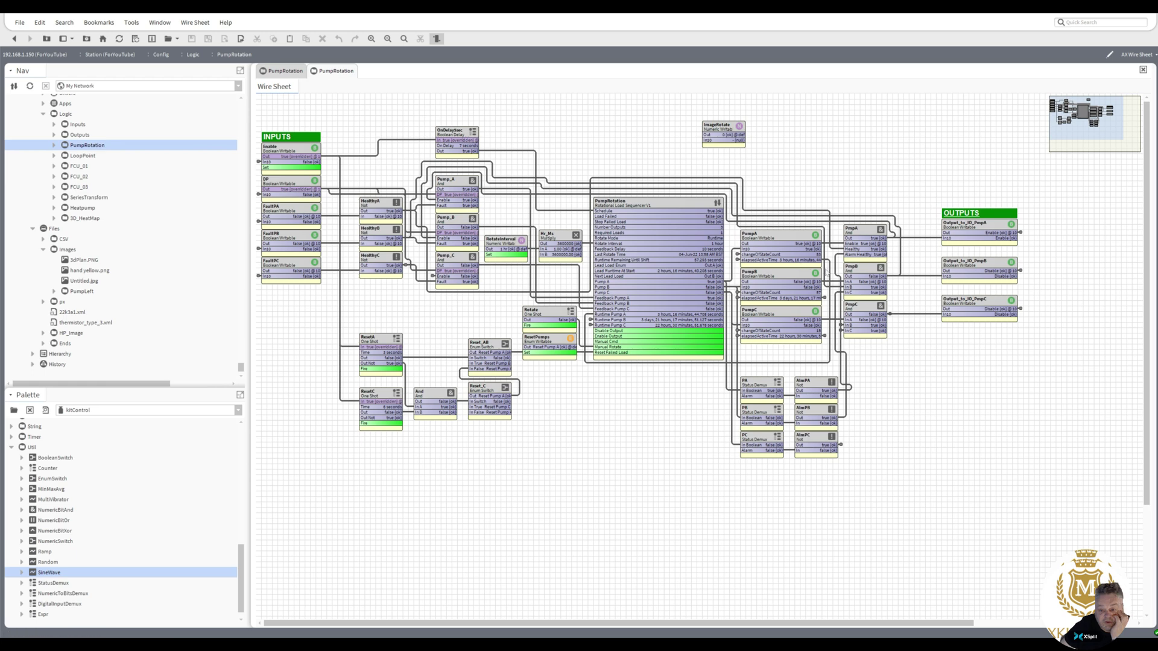
{"action": "left_click_drag", "start_coordinate": [1031, 352], "coordinate": [917, 186]}
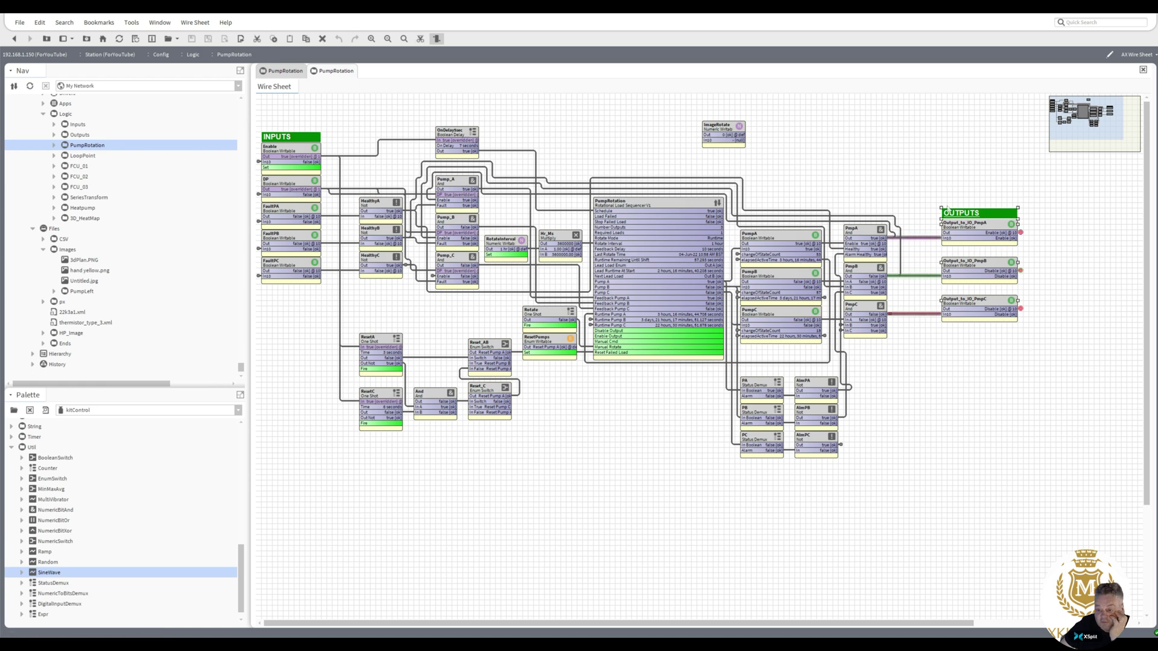
{"action": "left_click_drag", "start_coordinate": [959, 223], "coordinate": [1008, 223]}
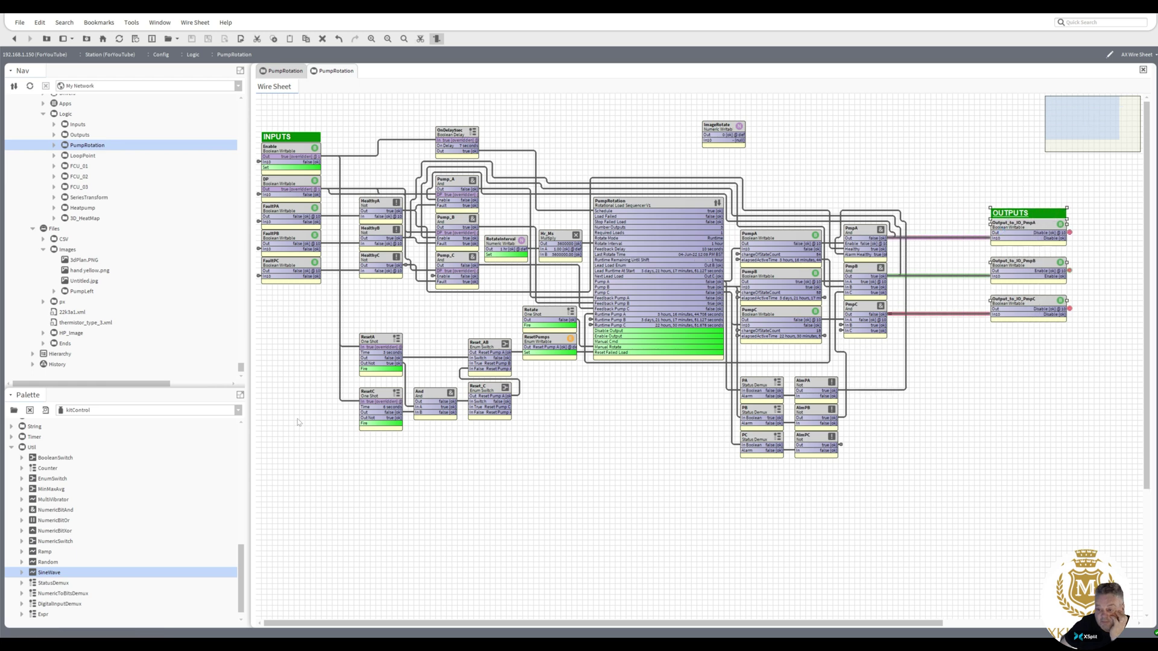
Add a Timer BooleanDelay block named PumpADly and link PmpA's Out to its In
{"action": "left_click", "coordinate": [11, 437]}
{"action": "left_click_drag", "start_coordinate": [48, 447], "coordinate": [703, 348]}
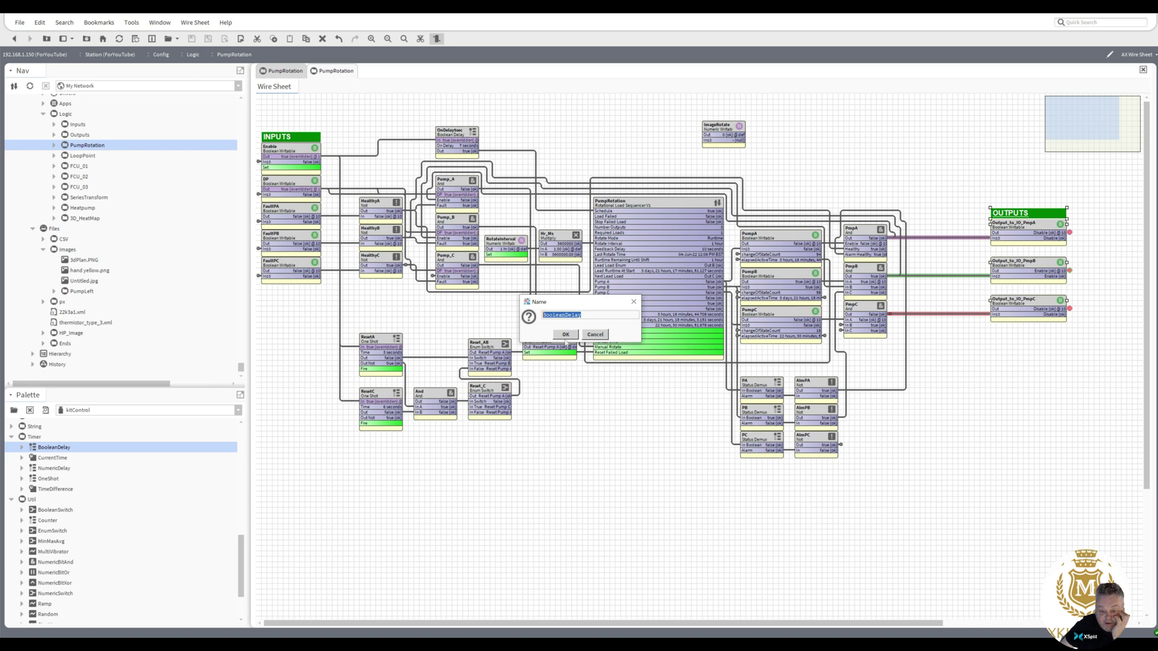
{"action": "type", "text": "PumpA"}
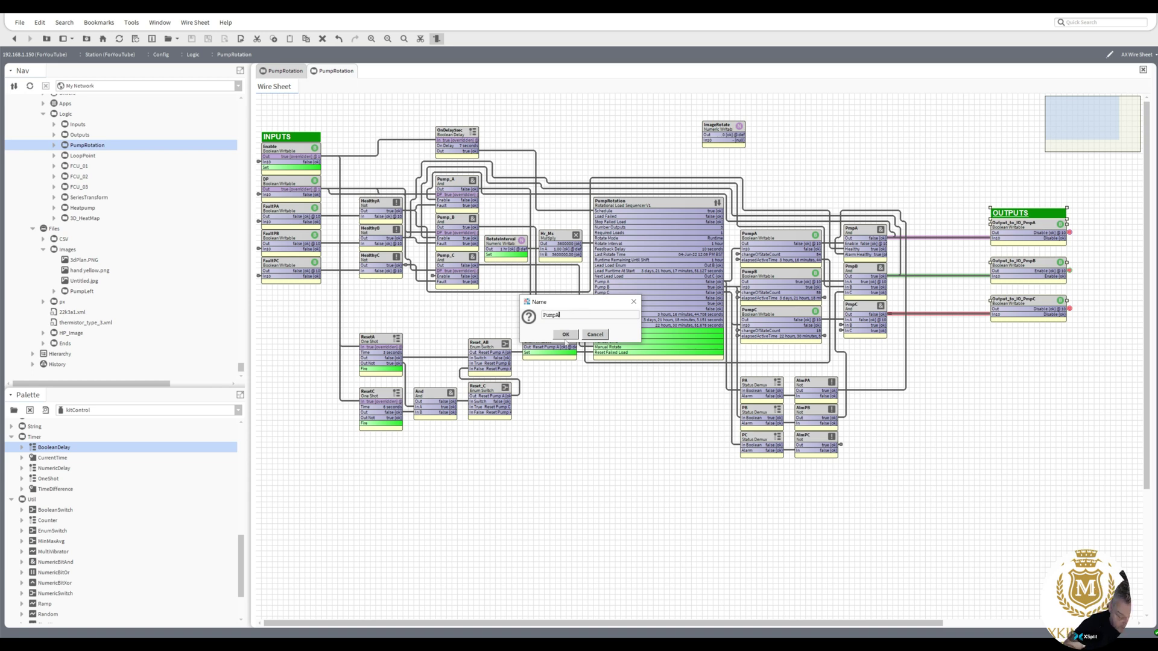
{"action": "type", "text": "D1"}
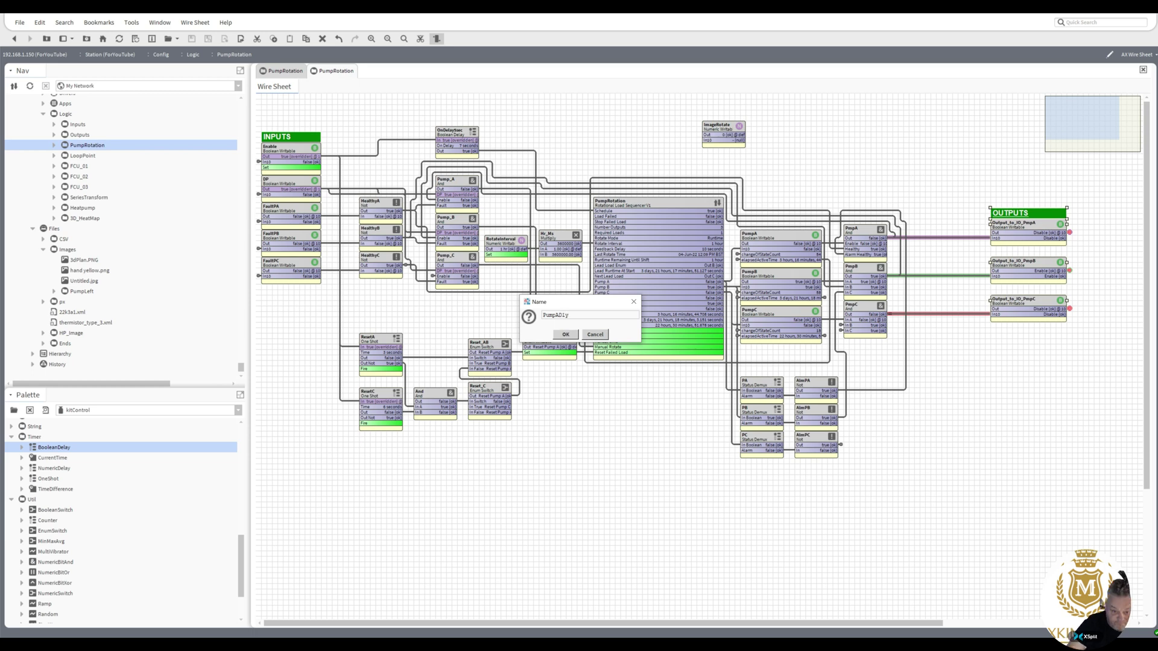
{"action": "left_click", "coordinate": [565, 335]}
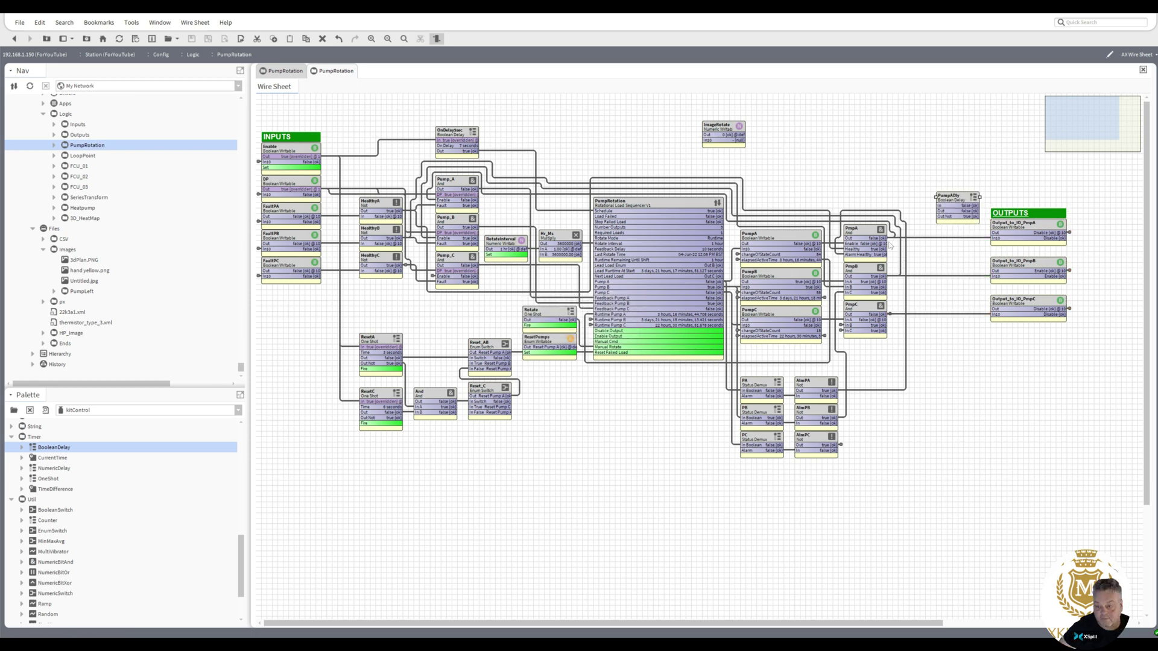
{"action": "left_click_drag", "start_coordinate": [886, 238], "coordinate": [939, 205]}
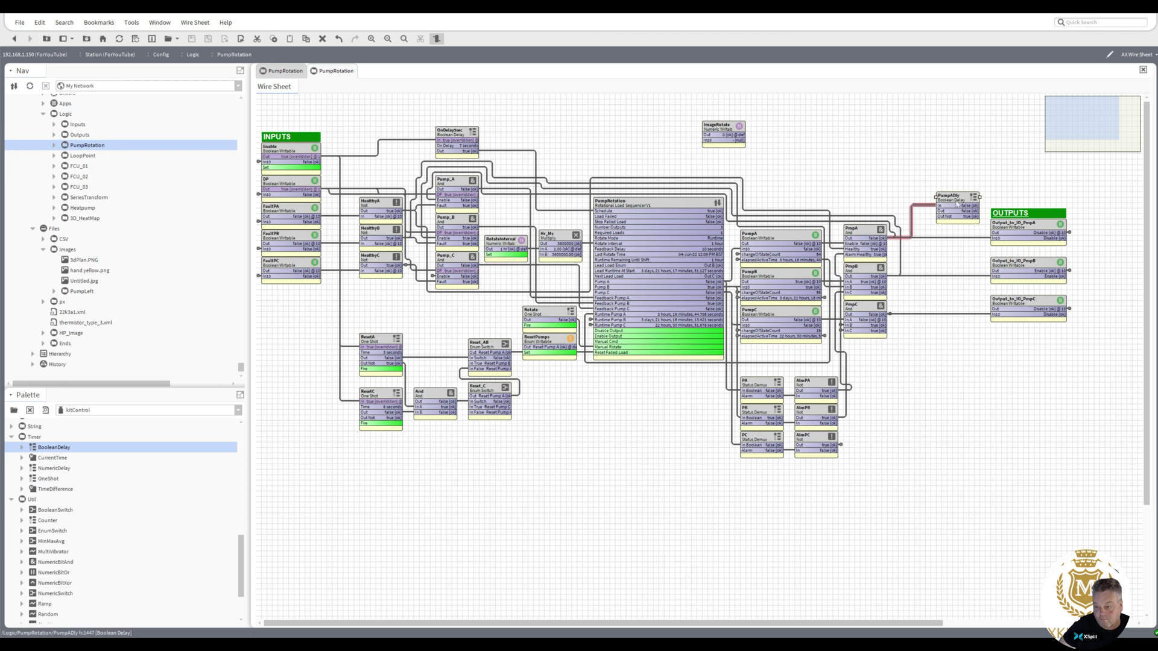
Set PumpADly's Off Delay to 01m 00s, save it, and return to the wire sheet
{"action": "double_click", "coordinate": [956, 200]}
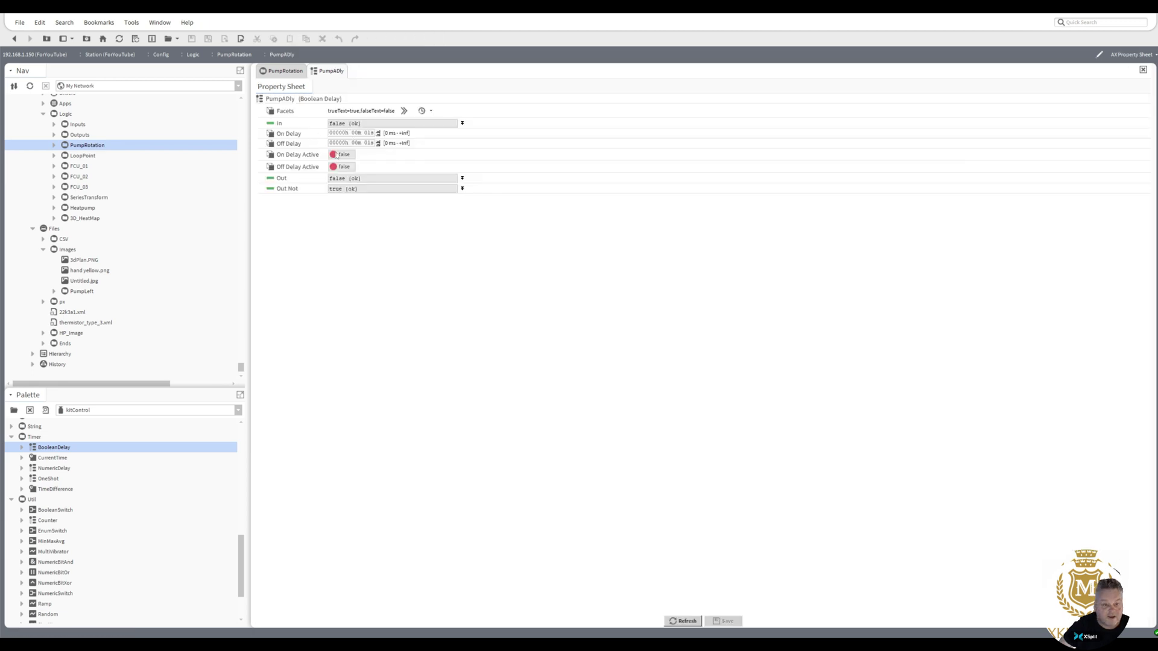
{"action": "left_click", "coordinate": [356, 144]}
{"action": "type", "text": "1"}
{"action": "left_click", "coordinate": [368, 143]}
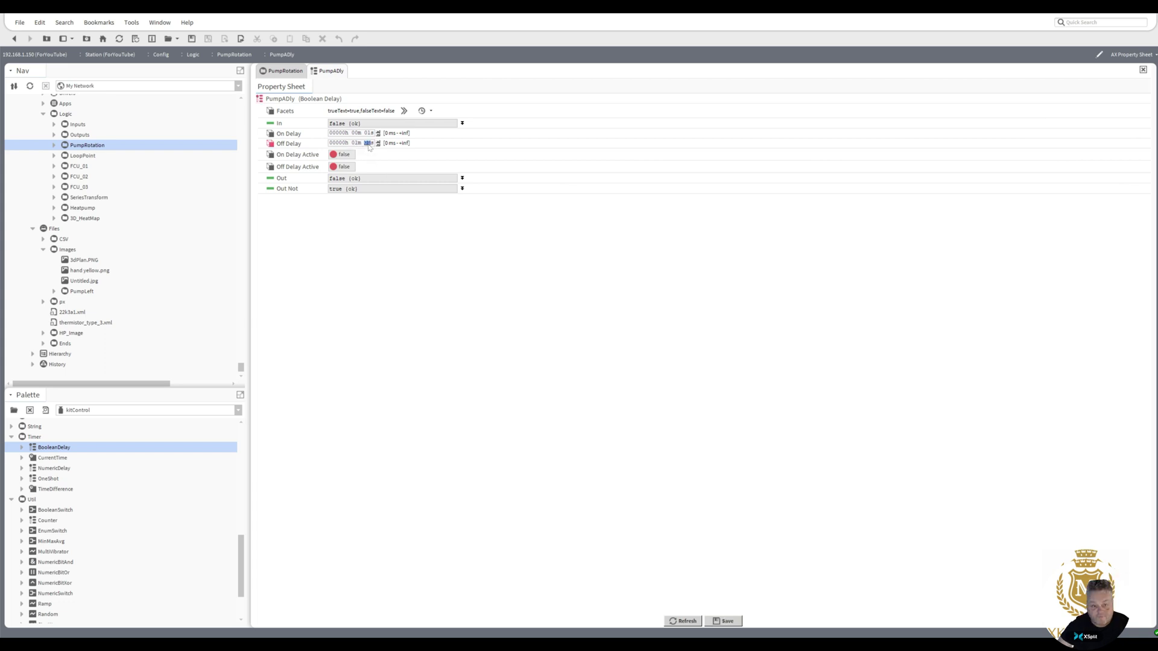
{"action": "type", "text": "0"}
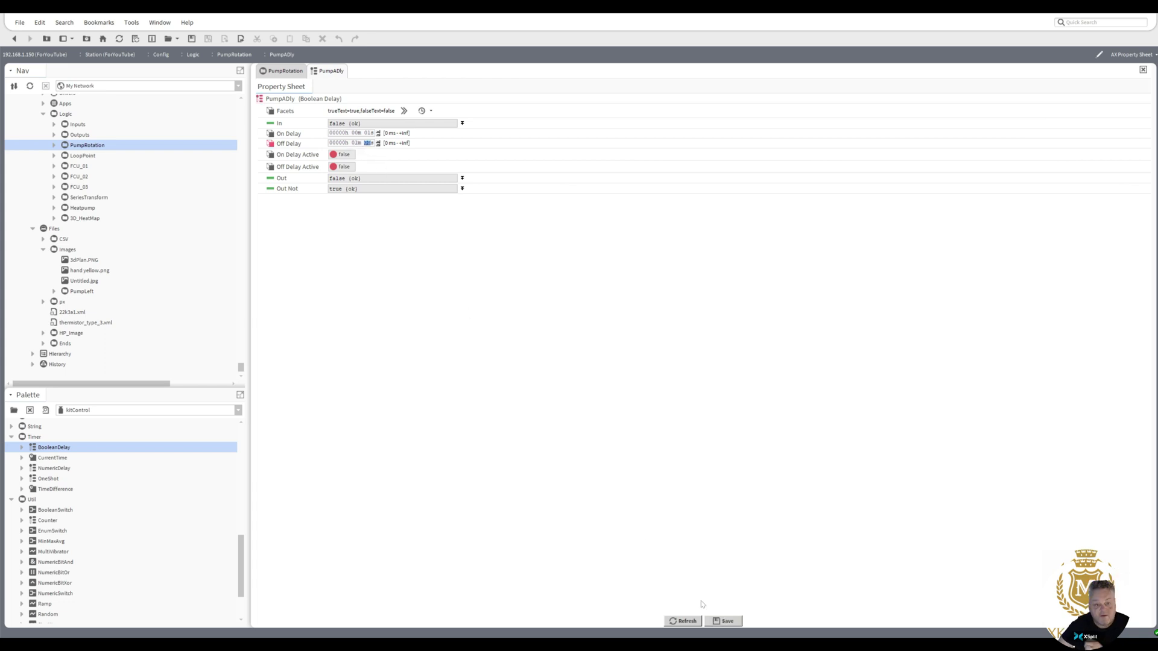
{"action": "left_click", "coordinate": [726, 621]}
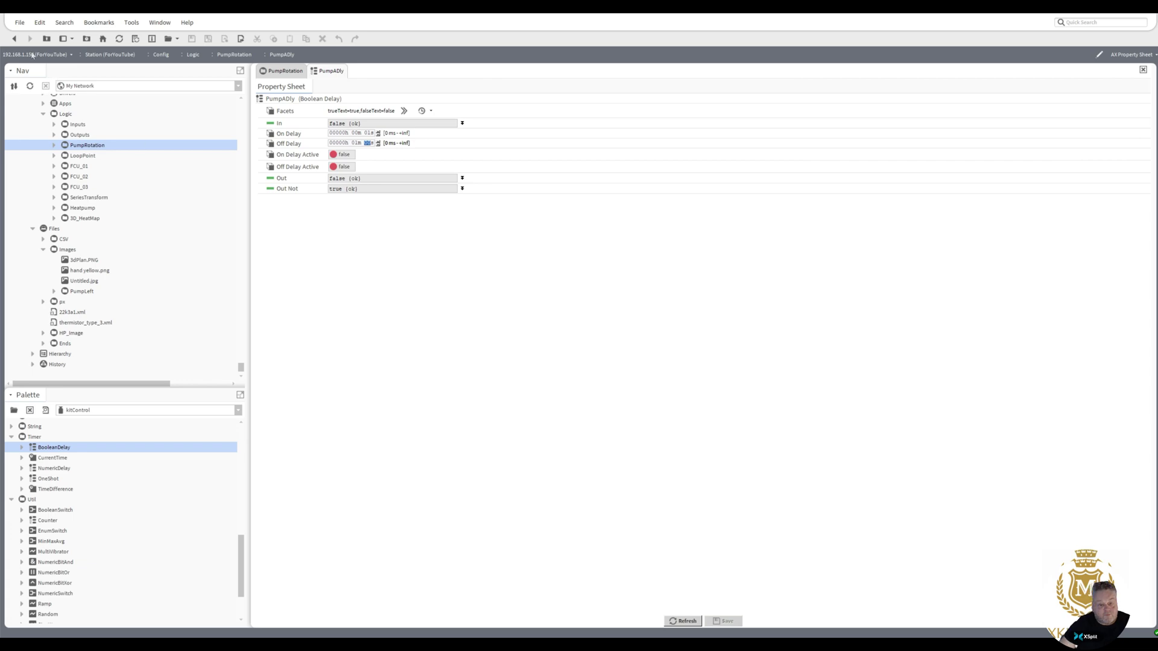
{"action": "left_click", "coordinate": [14, 38]}
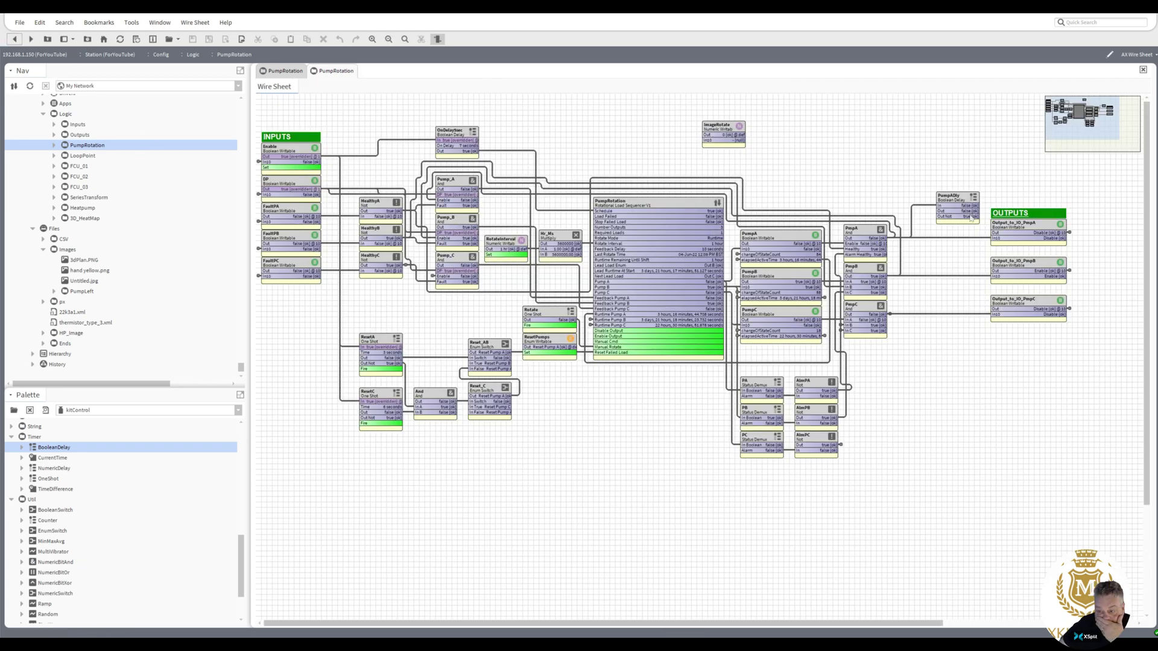
Place PumpADly beside PmpA, rewire Output_to_IO_PmpA from PumpADly's Out, and pin its slots
{"action": "left_click_drag", "start_coordinate": [961, 201], "coordinate": [939, 241]}
{"action": "left_click", "coordinate": [823, 133]}
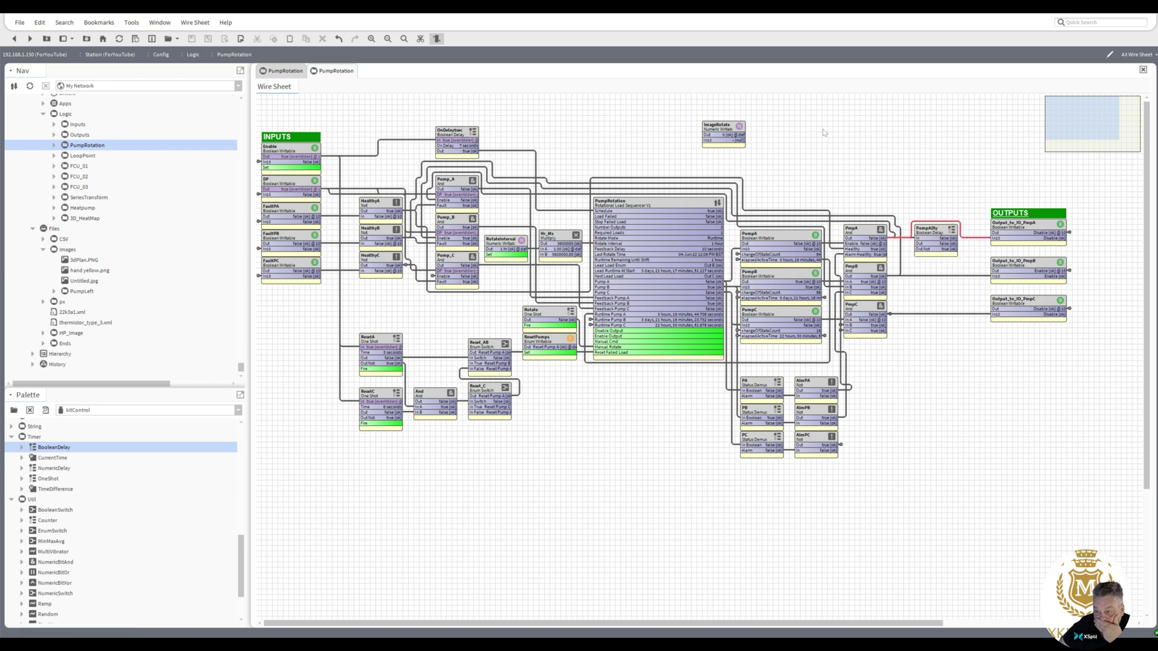
{"action": "key", "text": "Delete"}
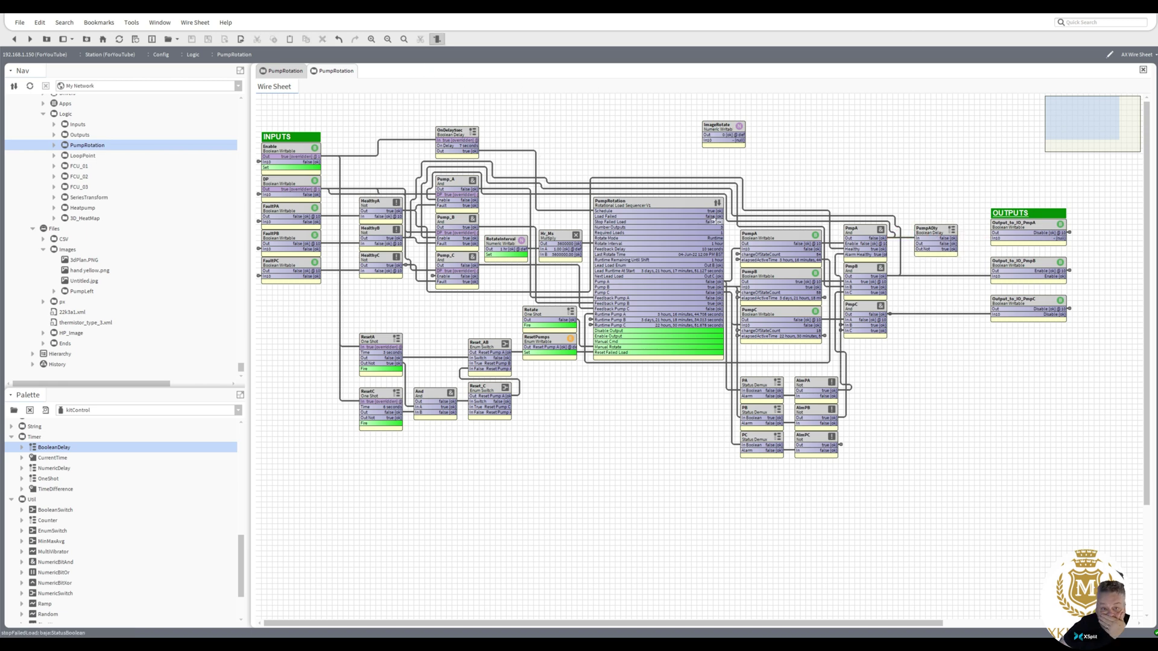
{"action": "left_click_drag", "start_coordinate": [953, 244], "coordinate": [998, 238]}
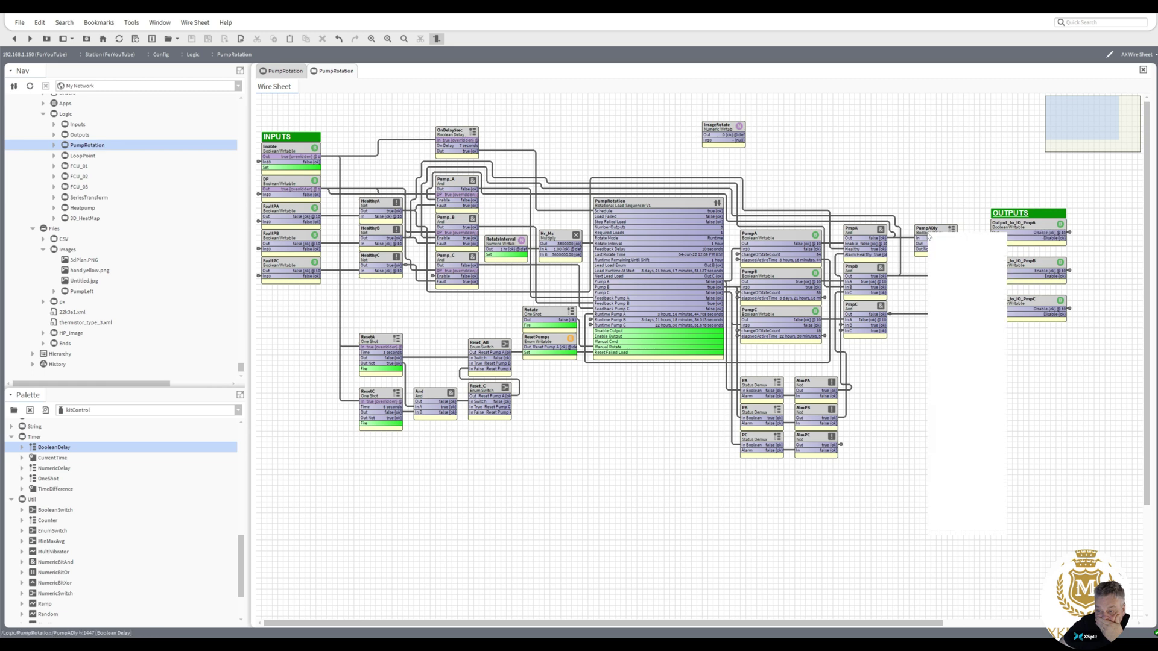
{"action": "right_click", "coordinate": [928, 235]}
{"action": "left_click", "coordinate": [953, 530]}
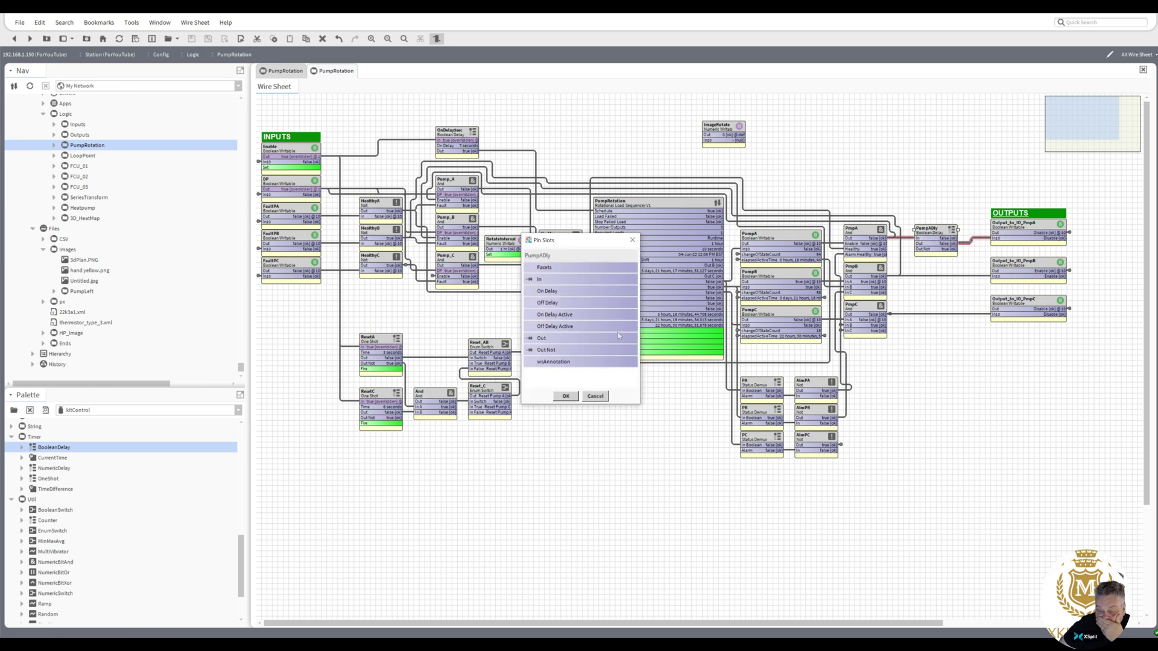
{"action": "left_click", "coordinate": [565, 395]}
Duplicate PumpADly as PumpBDly and place it below PumpADly
{"action": "right_click", "coordinate": [929, 234]}
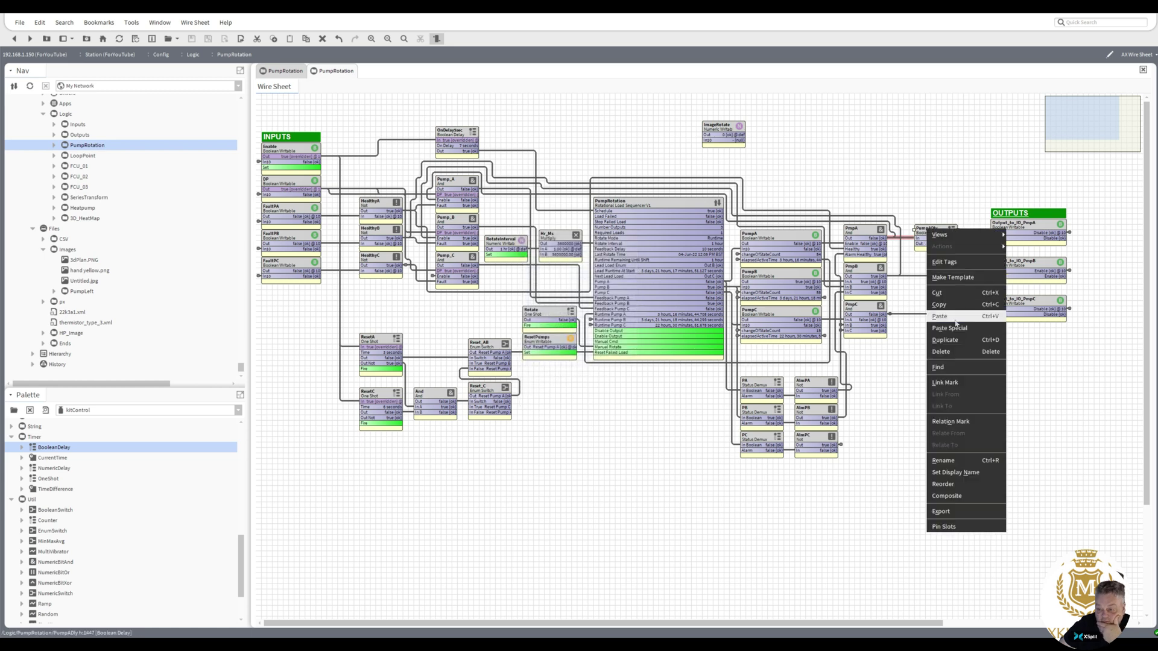
{"action": "left_click", "coordinate": [943, 460]}
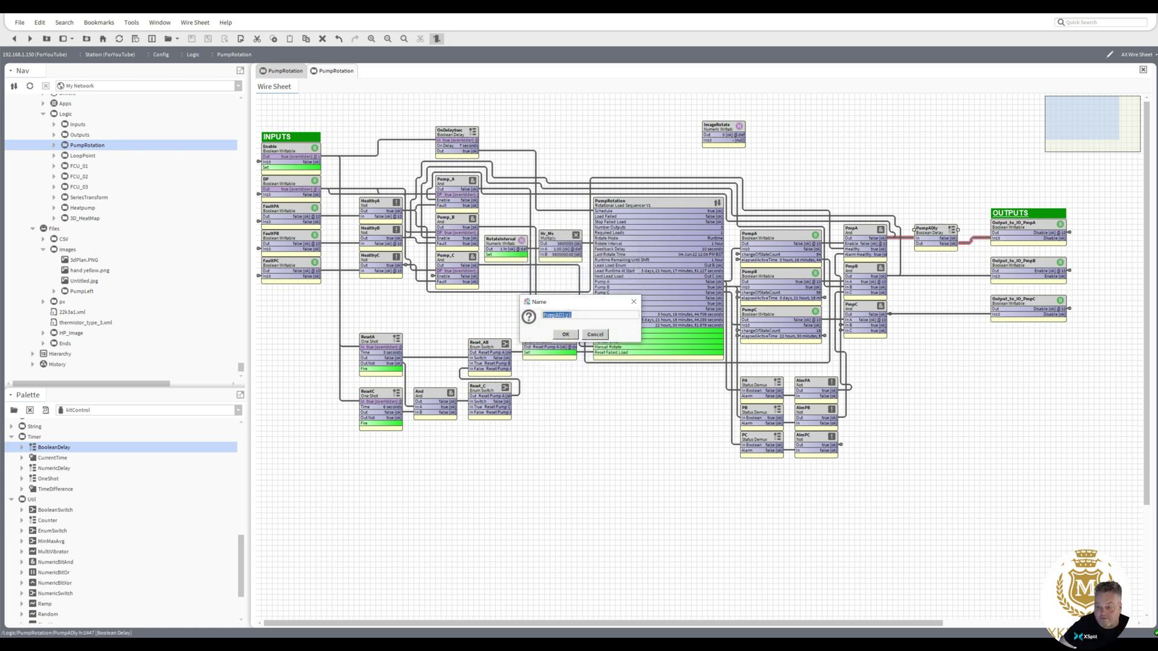
{"action": "left_click", "coordinate": [558, 315]}
{"action": "type", "text": "B"}
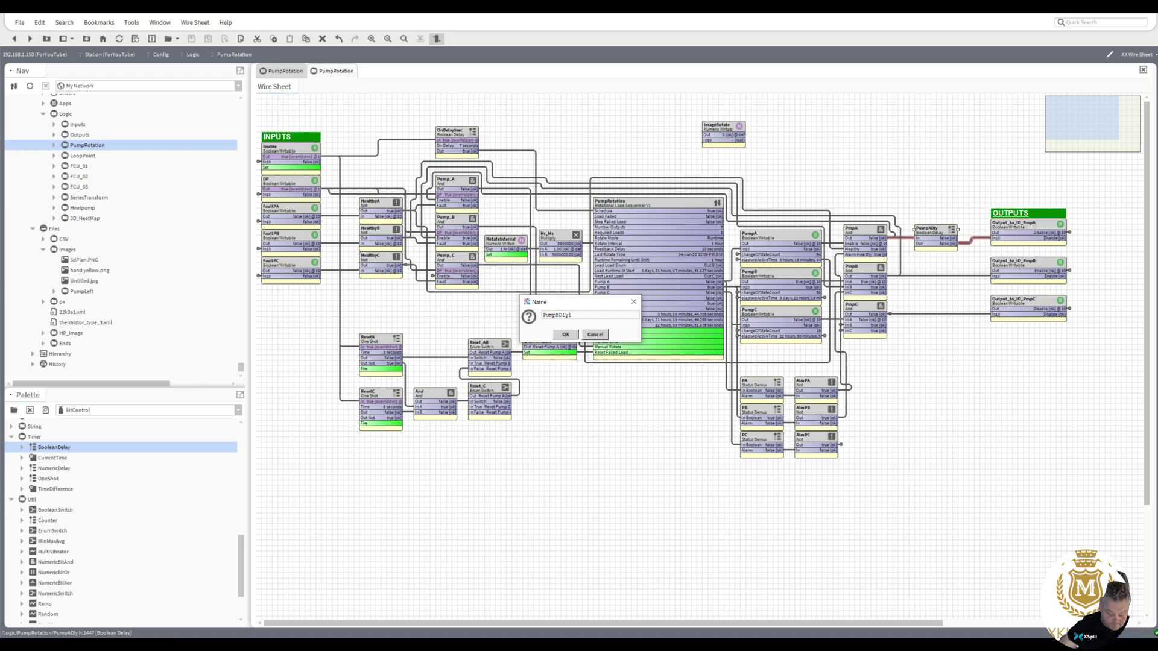
{"action": "left_click", "coordinate": [566, 334]}
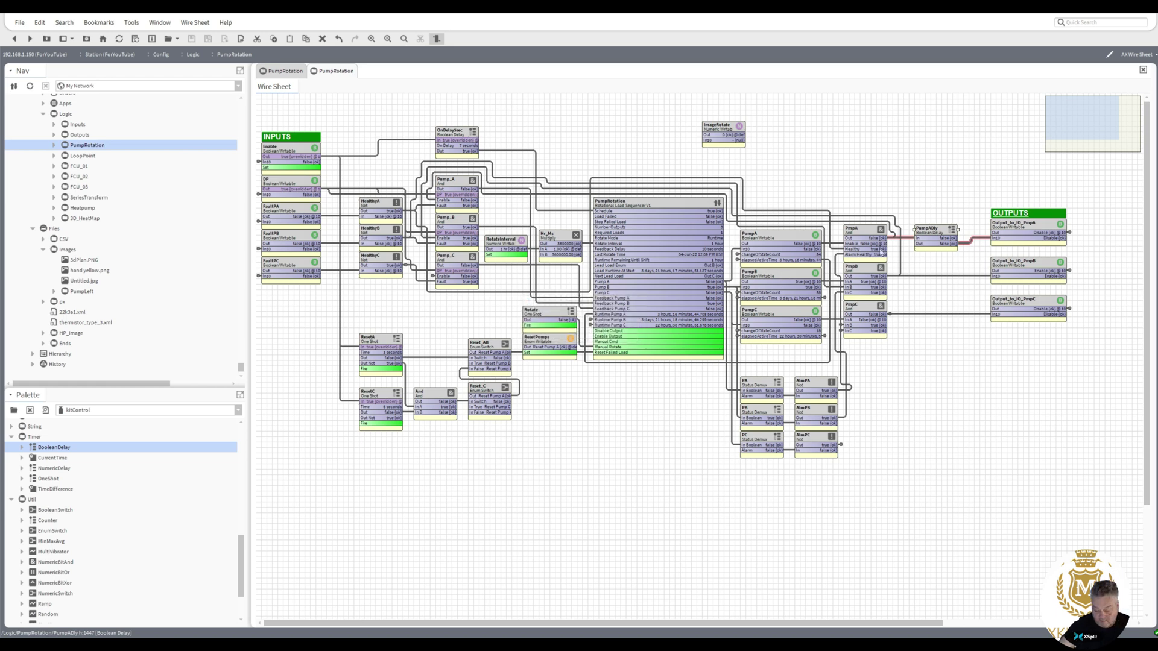
{"action": "left_click", "coordinate": [937, 266]}
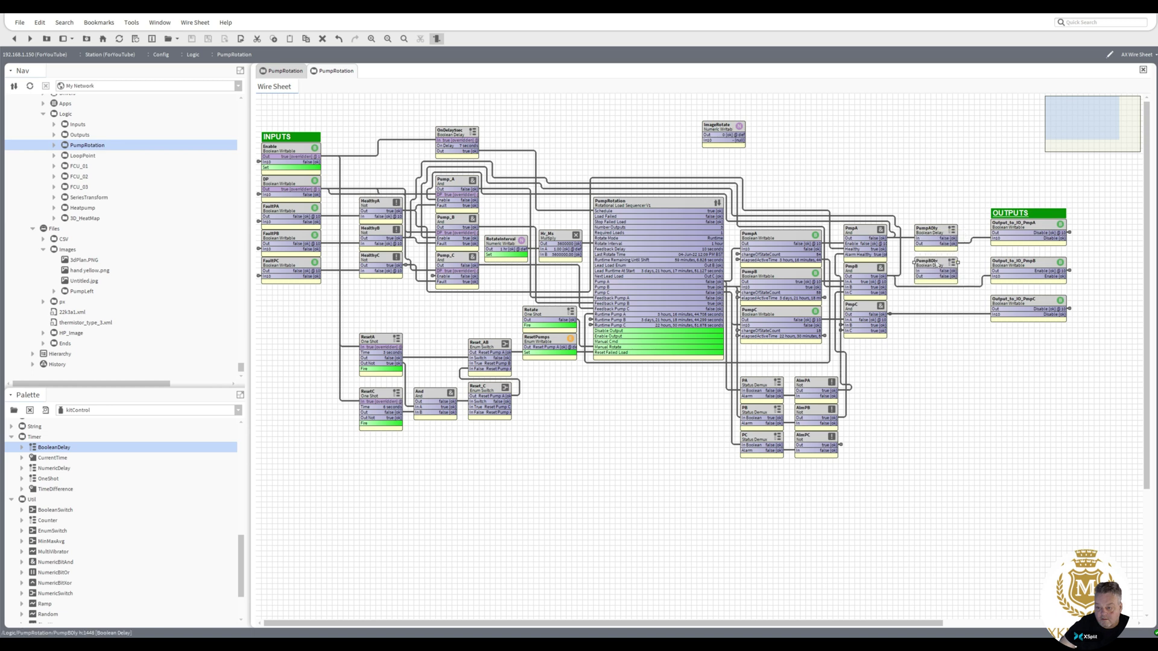
Duplicate PumpBDly and name the new copy PumpCDly
{"action": "right_click", "coordinate": [937, 265]}
{"action": "left_click", "coordinate": [959, 373]}
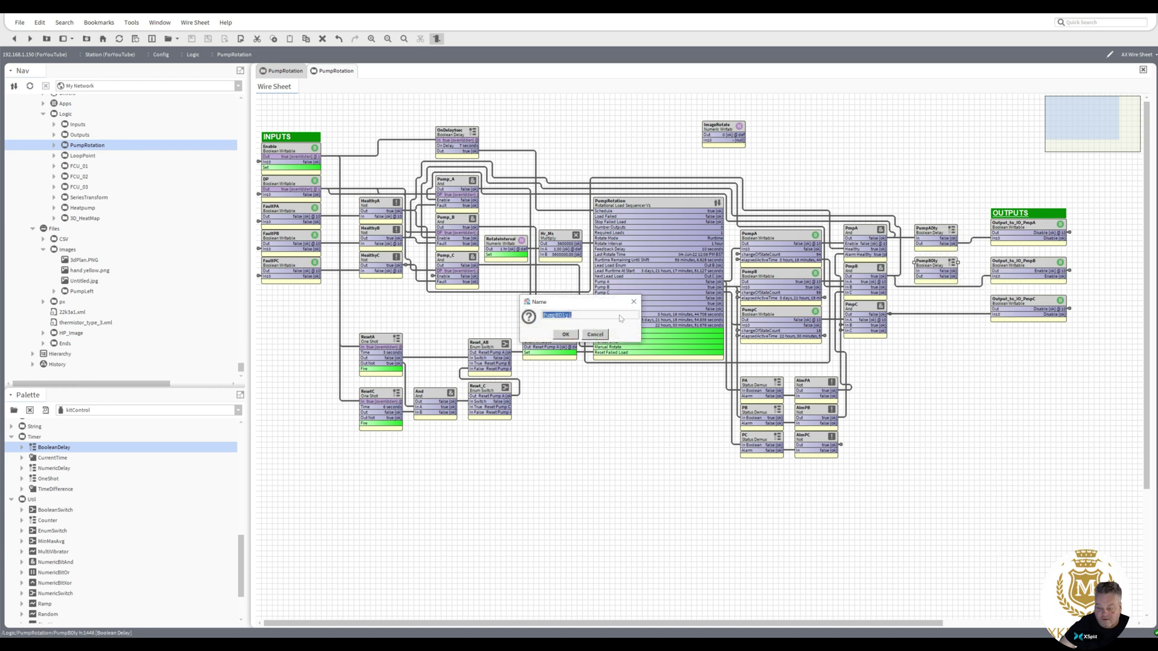
{"action": "left_click_drag", "start_coordinate": [556, 315], "coordinate": [561, 315]}
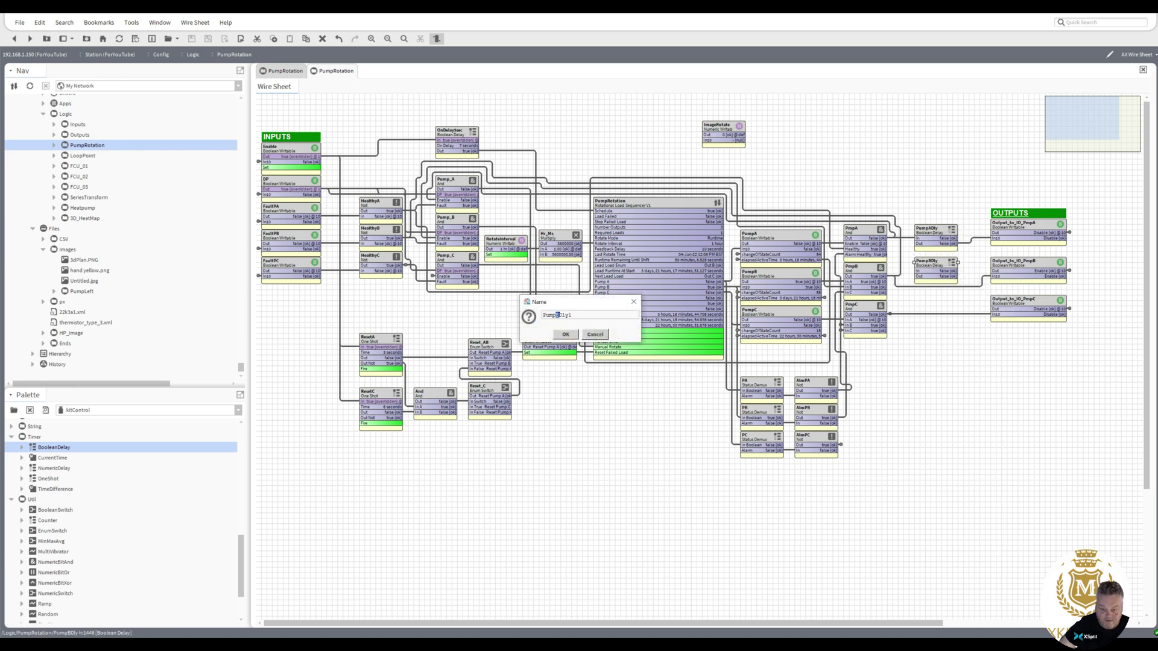
{"action": "type", "text": "C"}
{"action": "key", "text": "End"}
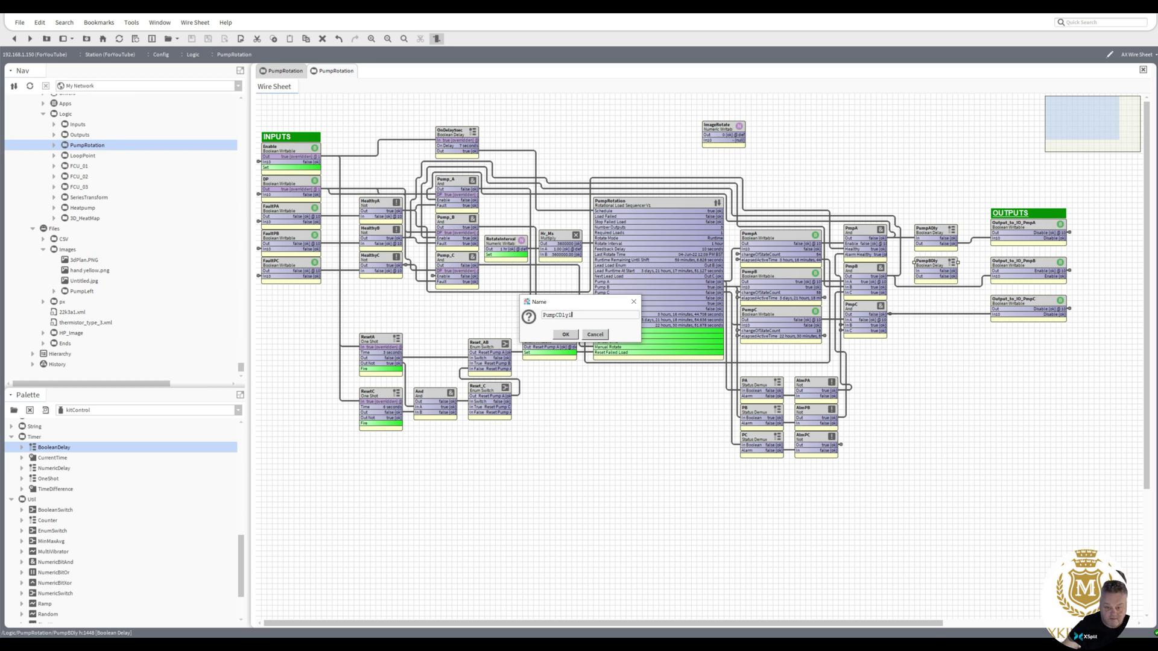
{"action": "key", "text": "Return"}
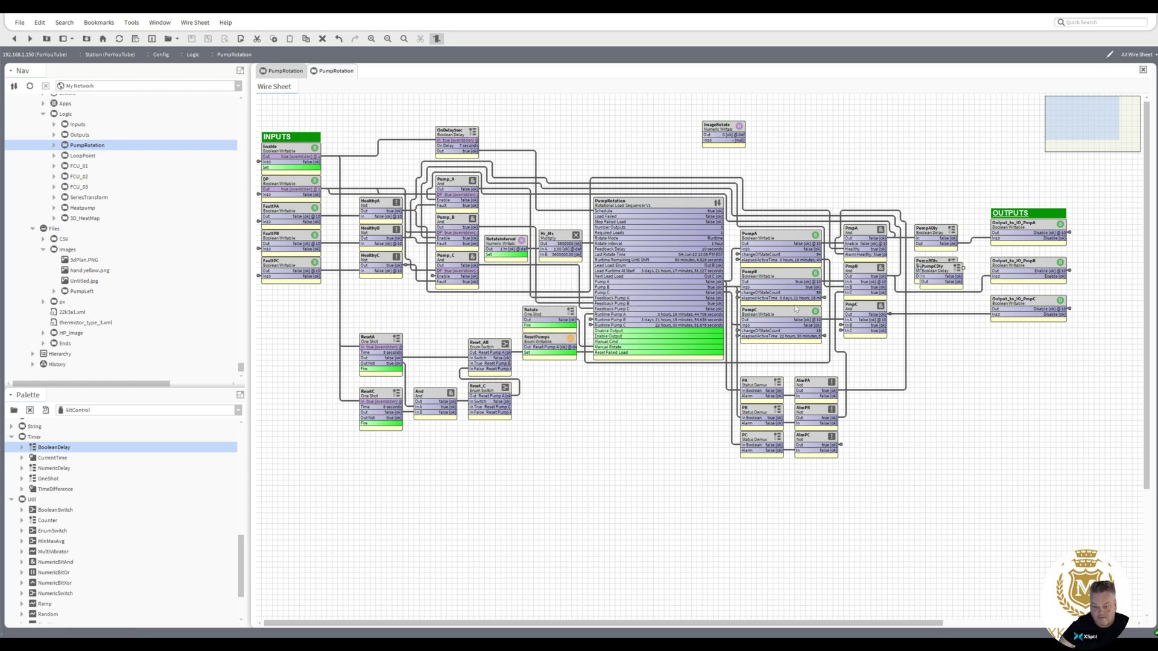
Route PmpB and PmpC through PumpBDly and PumpCDly to their Output_to_IO blocks, deleting the direct wires
{"action": "left_click_drag", "start_coordinate": [936, 273], "coordinate": [928, 315]}
{"action": "left_click_drag", "start_coordinate": [889, 276], "coordinate": [919, 271]}
{"action": "left_click", "coordinate": [971, 285]}
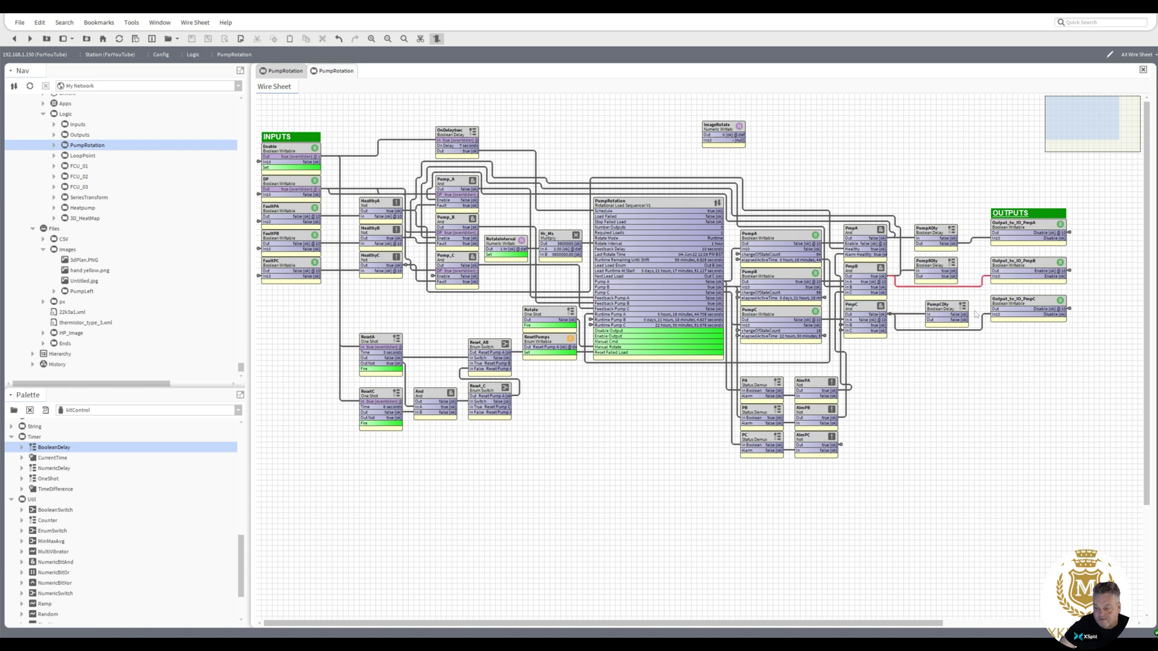
{"action": "left_click", "coordinate": [982, 323], "text": "ctrl"}
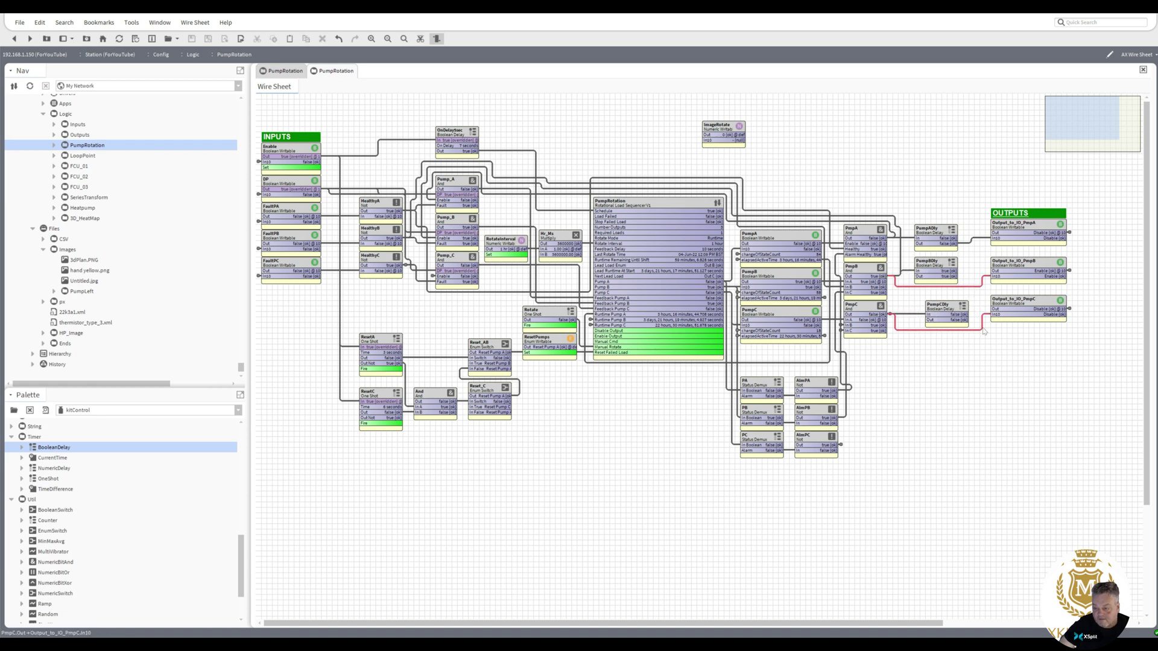
{"action": "left_click", "coordinate": [420, 39]}
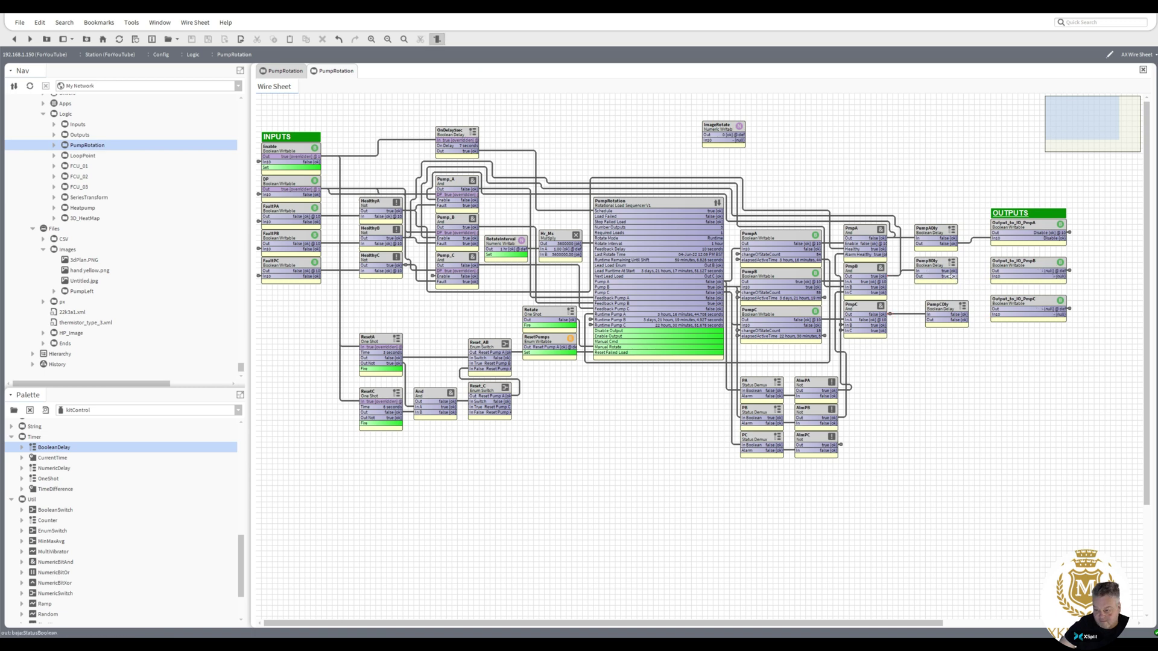
{"action": "left_click_drag", "start_coordinate": [951, 276], "coordinate": [998, 276]}
{"action": "left_click_drag", "start_coordinate": [959, 319], "coordinate": [932, 306]}
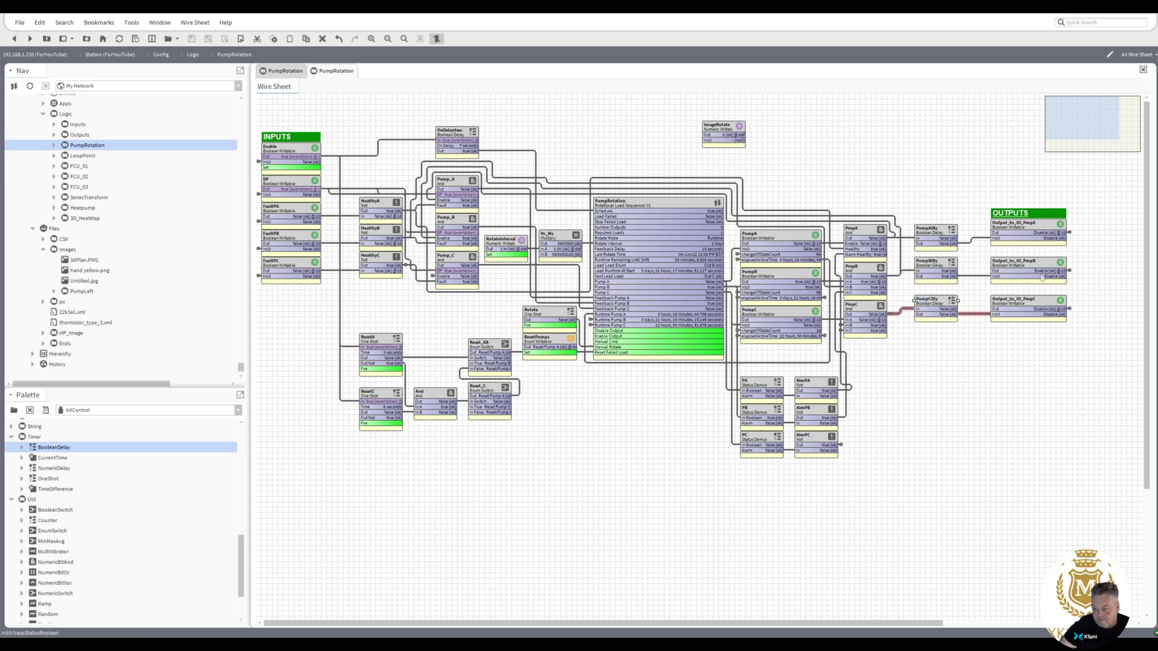
Align the delay and output blocks in rows and shift the OUTPUTS group left
{"action": "left_click_drag", "start_coordinate": [1023, 227], "coordinate": [1023, 233]}
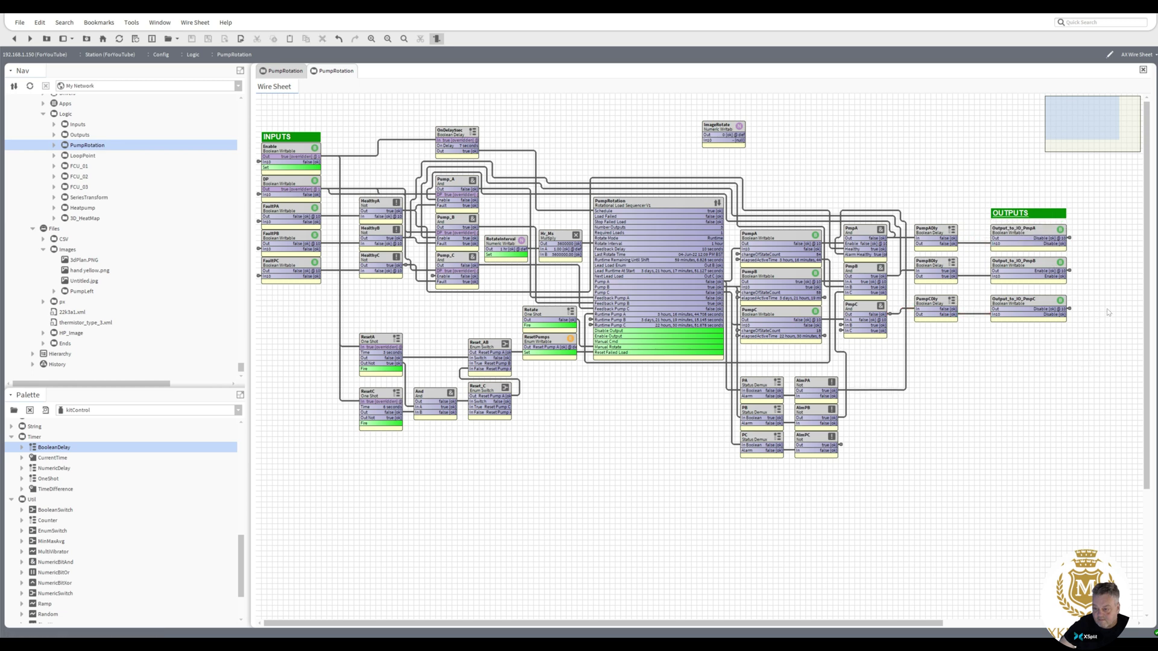
{"action": "left_click_drag", "start_coordinate": [1103, 299], "coordinate": [929, 274]}
{"action": "left_click_drag", "start_coordinate": [1090, 341], "coordinate": [930, 308]}
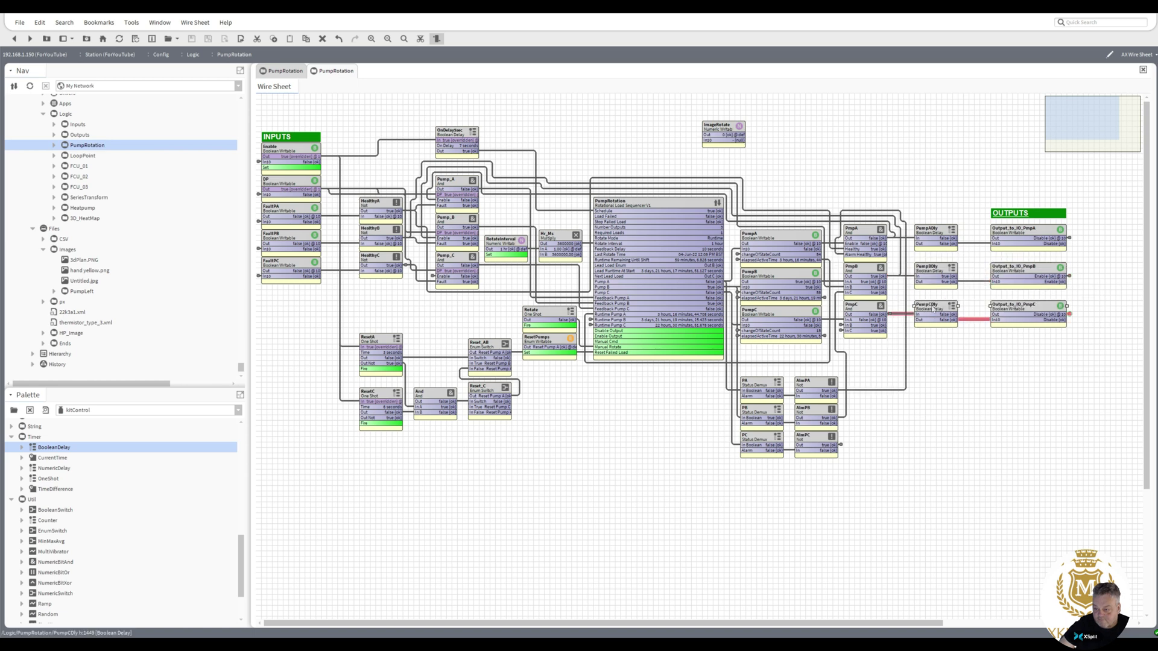
{"action": "left_click", "coordinate": [960, 359]}
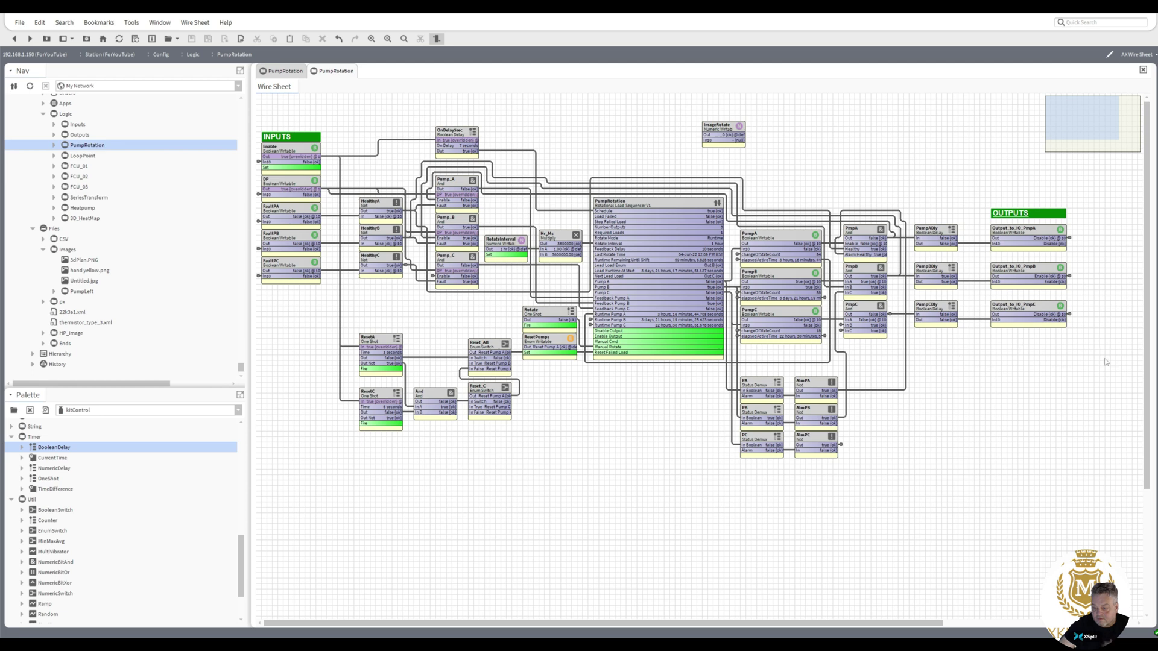
{"action": "left_click_drag", "start_coordinate": [1106, 362], "coordinate": [983, 213]}
{"action": "left_click", "coordinate": [1054, 226]}
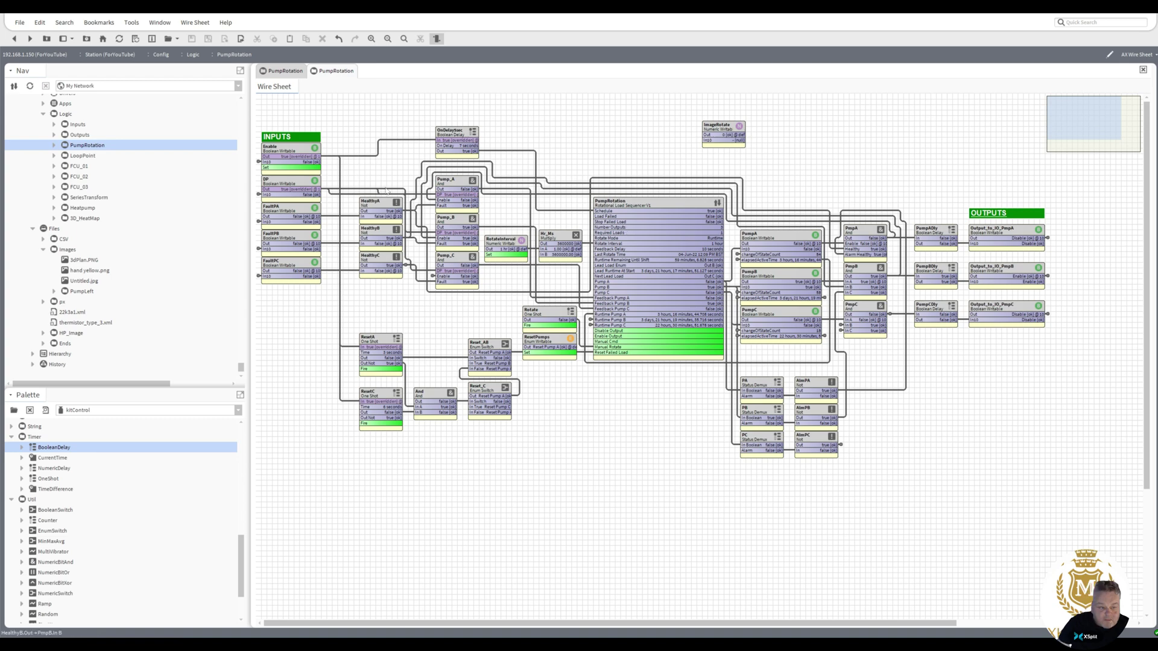
Open the Pump Rotation graphic, then check the PumpRotation wire sheet
{"action": "double_click", "coordinate": [89, 147]}
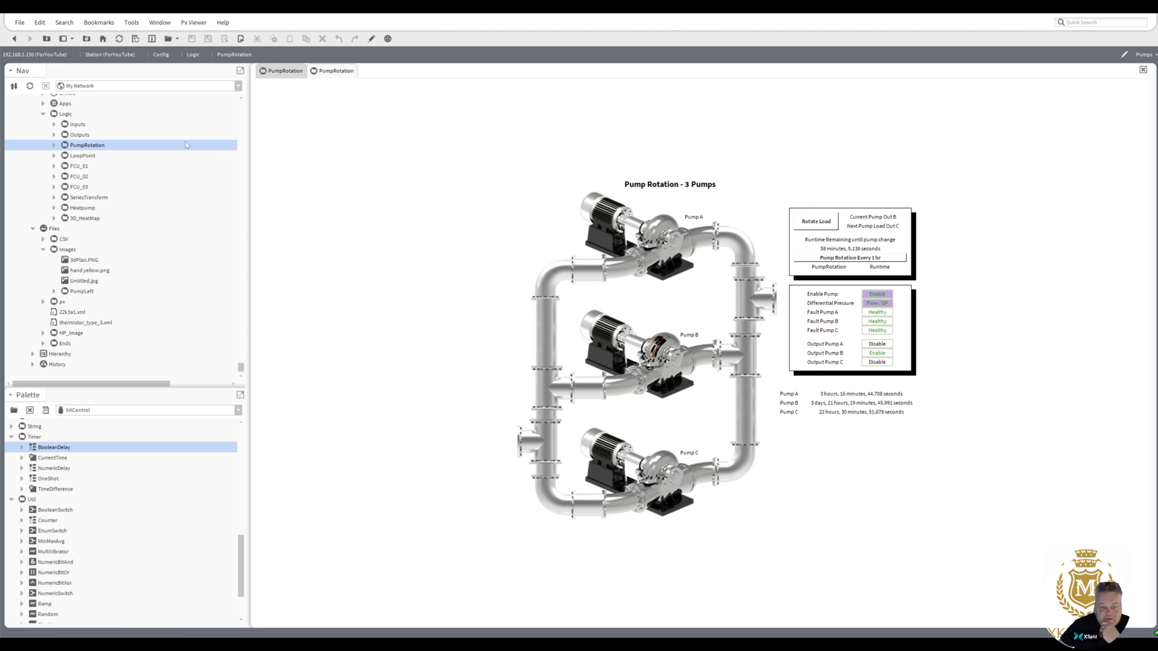
{"action": "right_click", "coordinate": [86, 145]}
{"action": "mouse_move", "coordinate": [139, 148]}
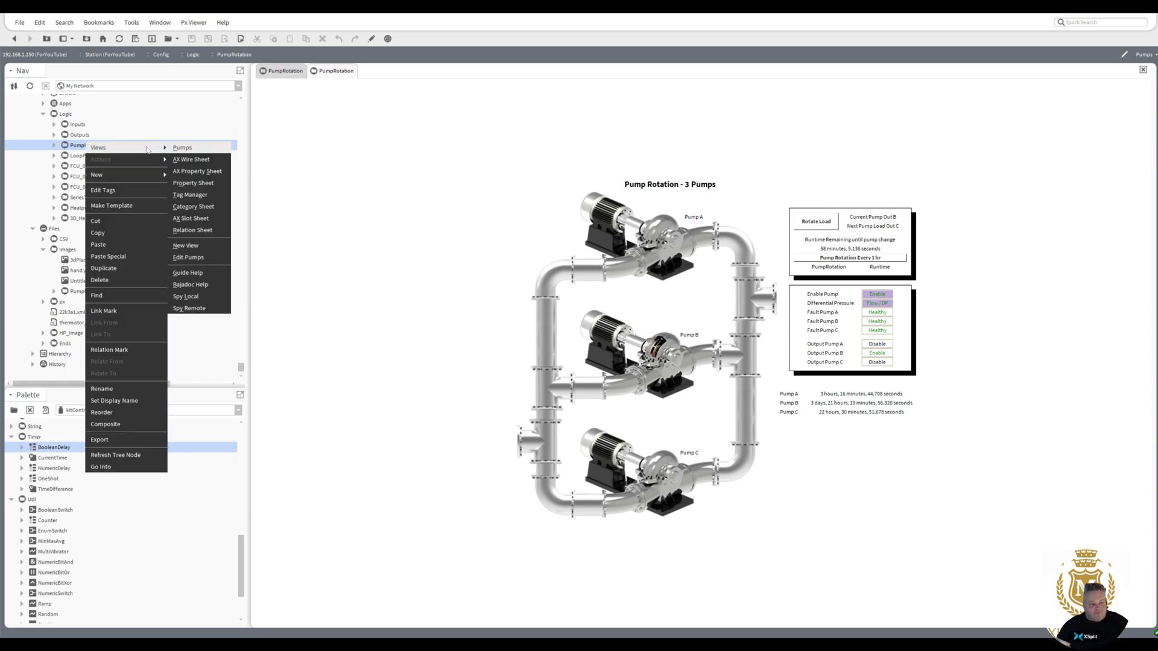
{"action": "left_click", "coordinate": [188, 159]}
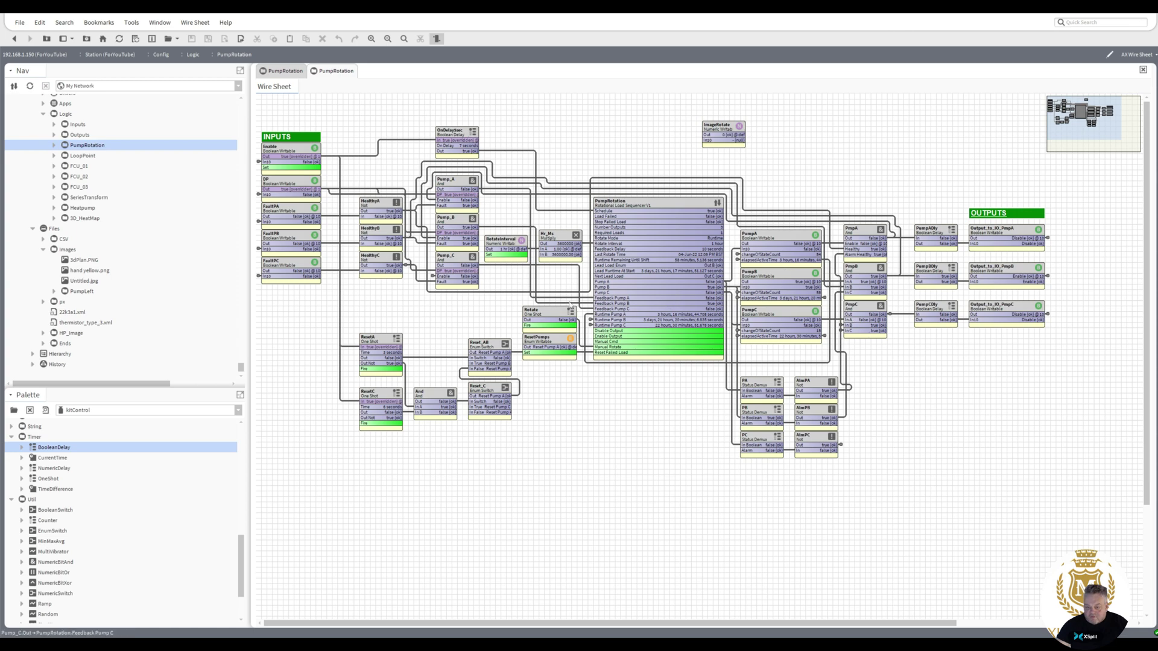
Return to the graphic and trigger Rotate Load to advance the pump rotation
{"action": "left_click", "coordinate": [12, 40]}
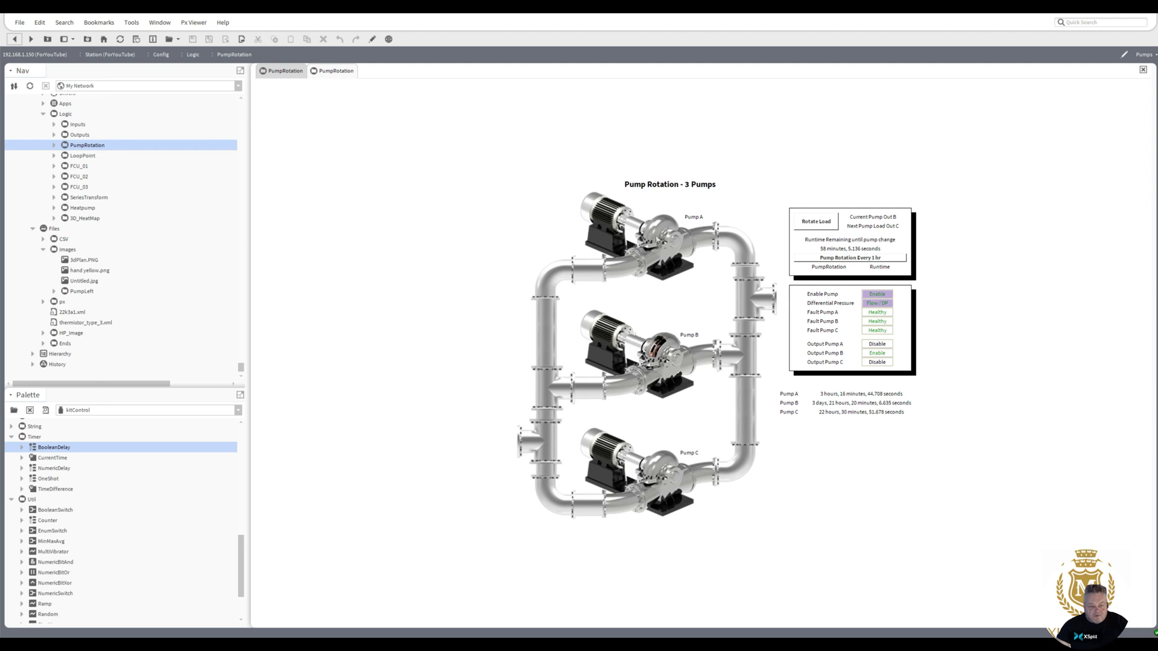
{"action": "left_click", "coordinate": [820, 224]}
{"action": "left_click", "coordinate": [819, 222]}
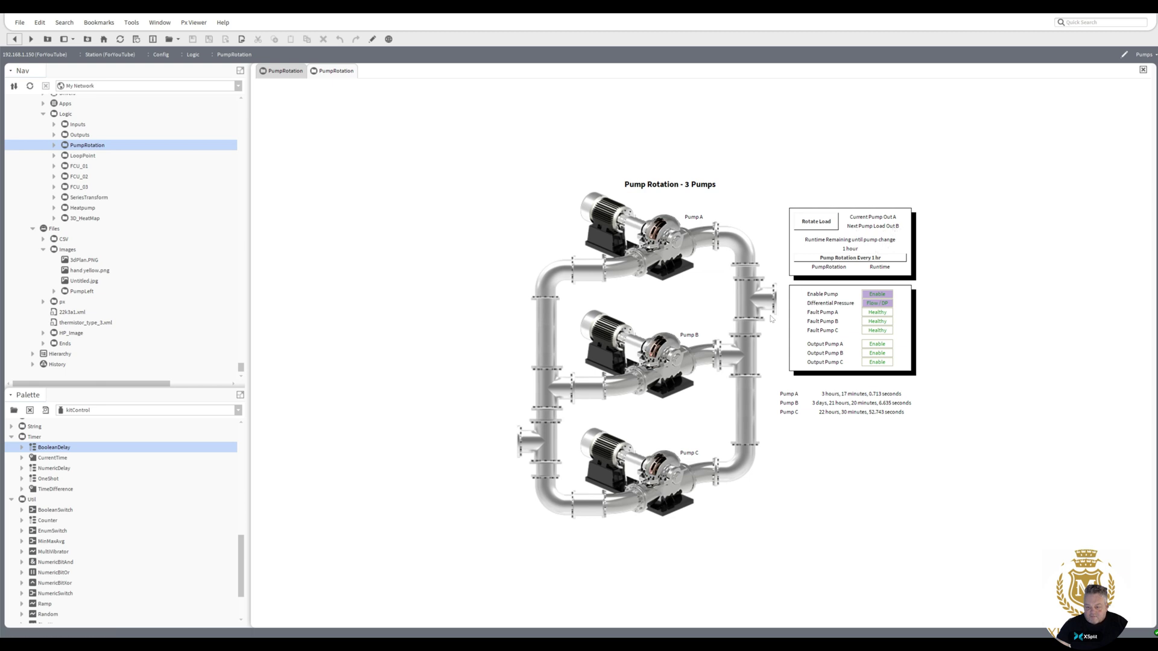
Open the PumpRotation AX Wire Sheet and delete the ImageRotate component from it
{"action": "right_click", "coordinate": [79, 145]}
{"action": "mouse_move", "coordinate": [108, 150]}
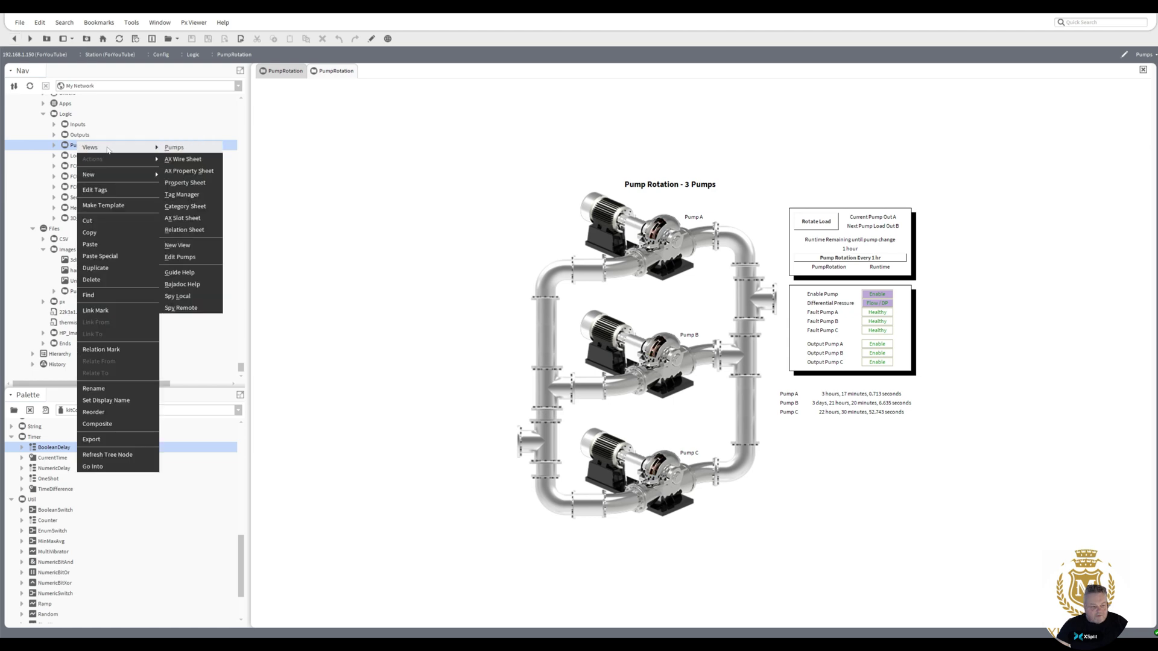
{"action": "left_click", "coordinate": [192, 158]}
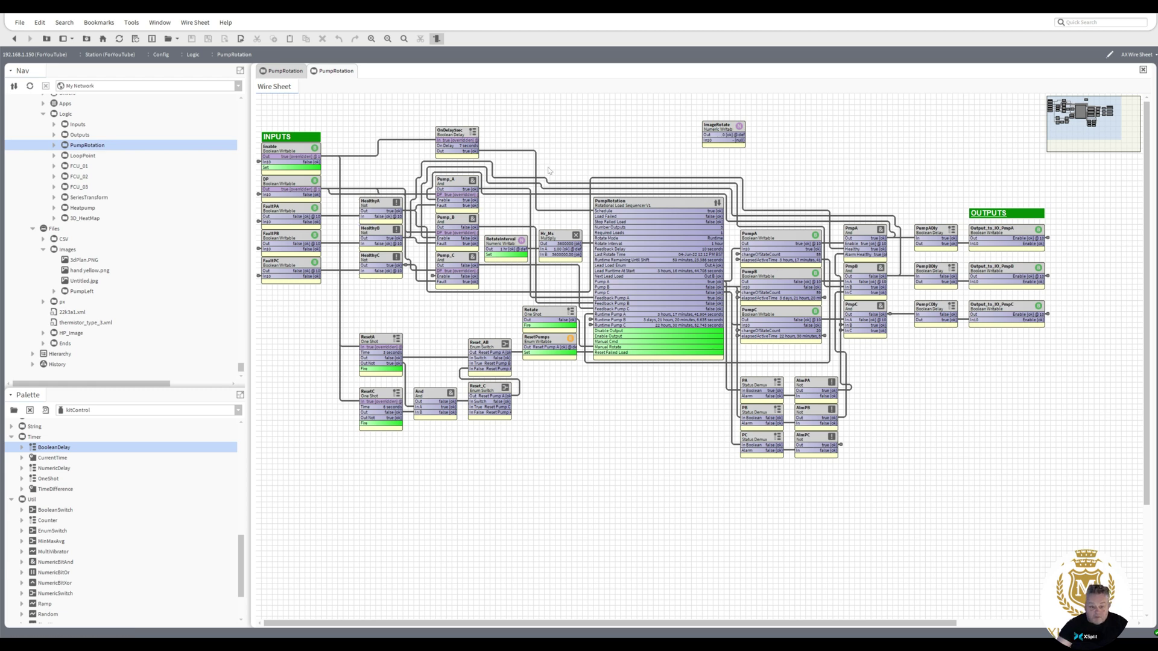
{"action": "right_click", "coordinate": [720, 126]}
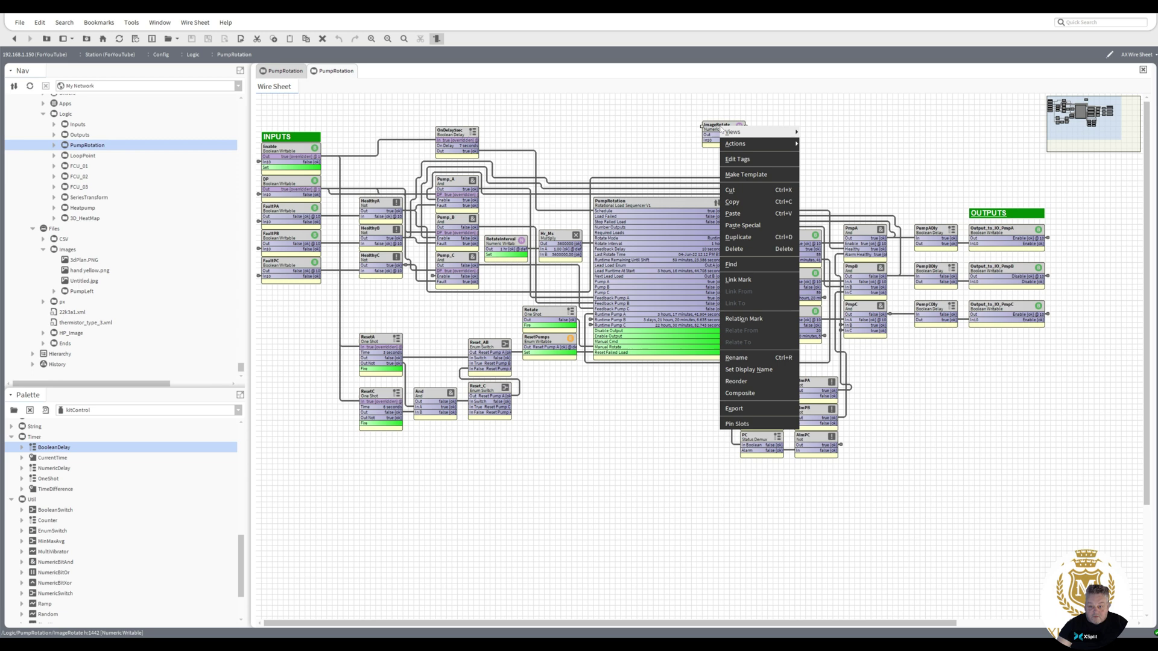
{"action": "left_click", "coordinate": [743, 249]}
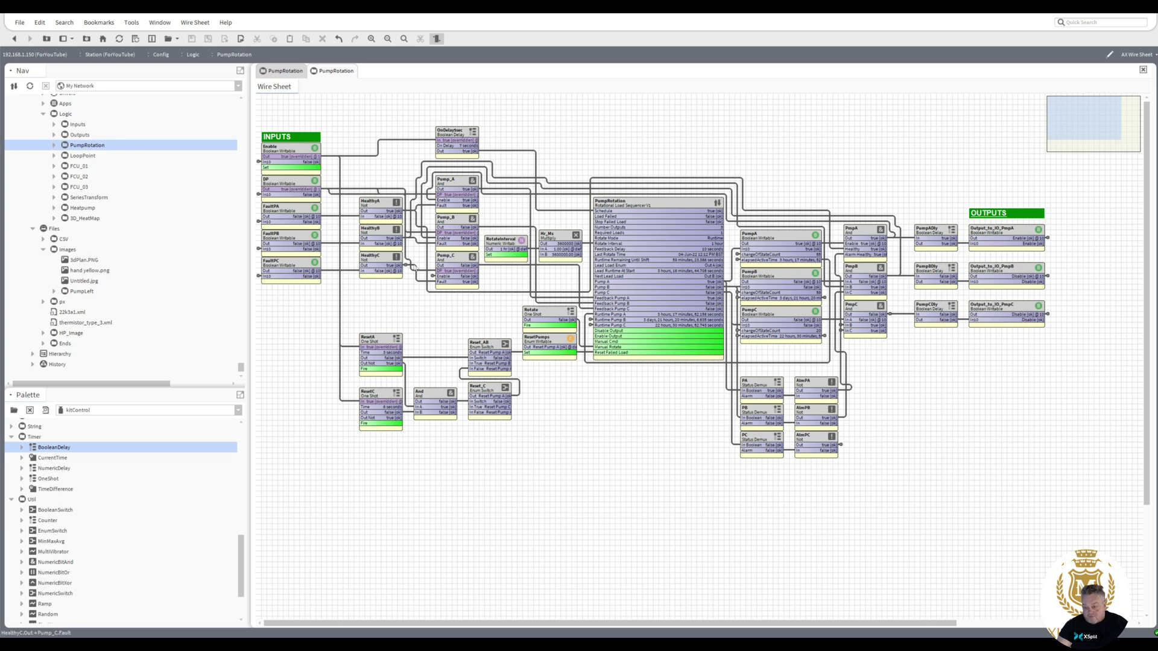
Return to the Pump Rotation Px graphic and check the 1 hr rotation interval, cancelling without changes
{"action": "double_click", "coordinate": [90, 146]}
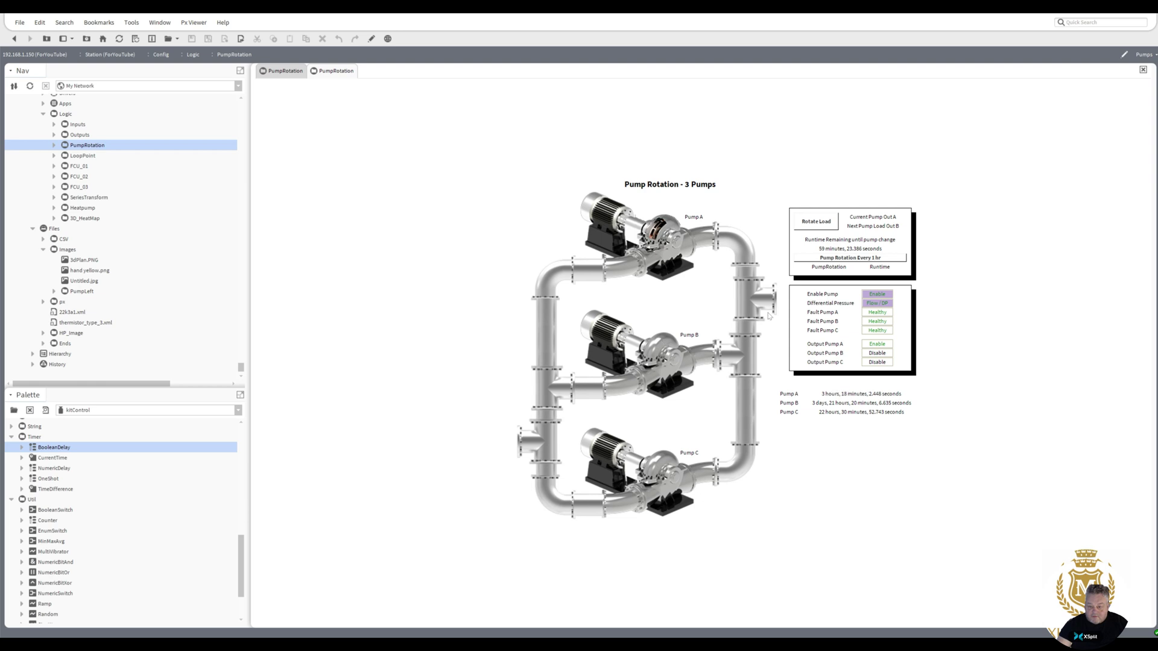
{"action": "left_click", "coordinate": [859, 259]}
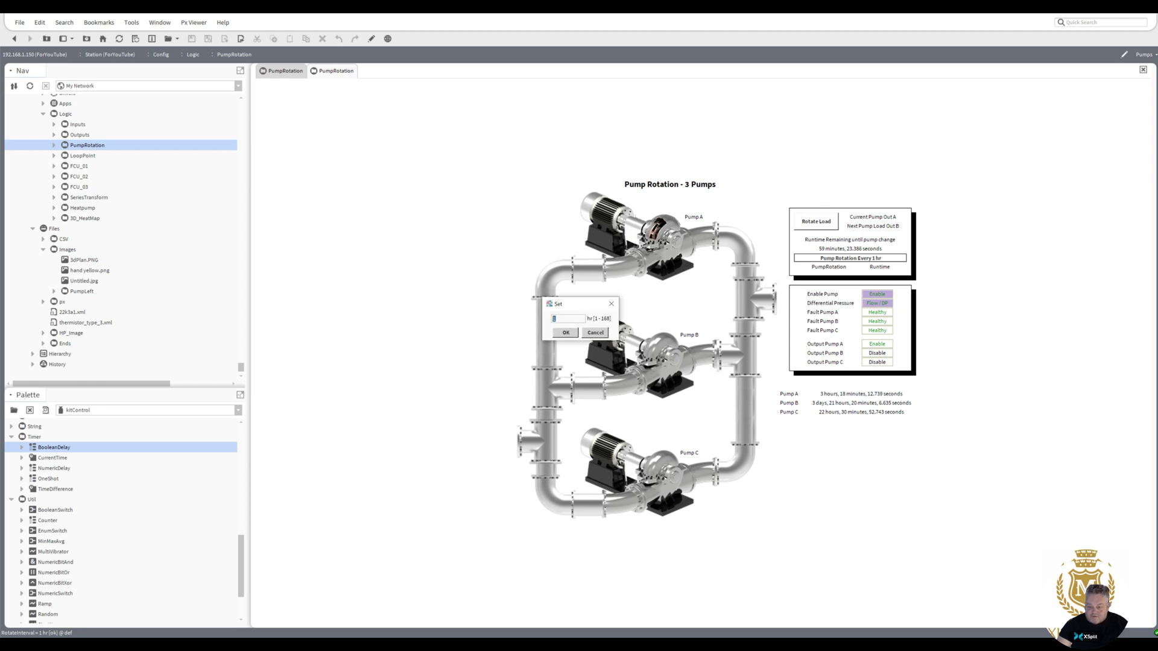
{"action": "left_click", "coordinate": [600, 333]}
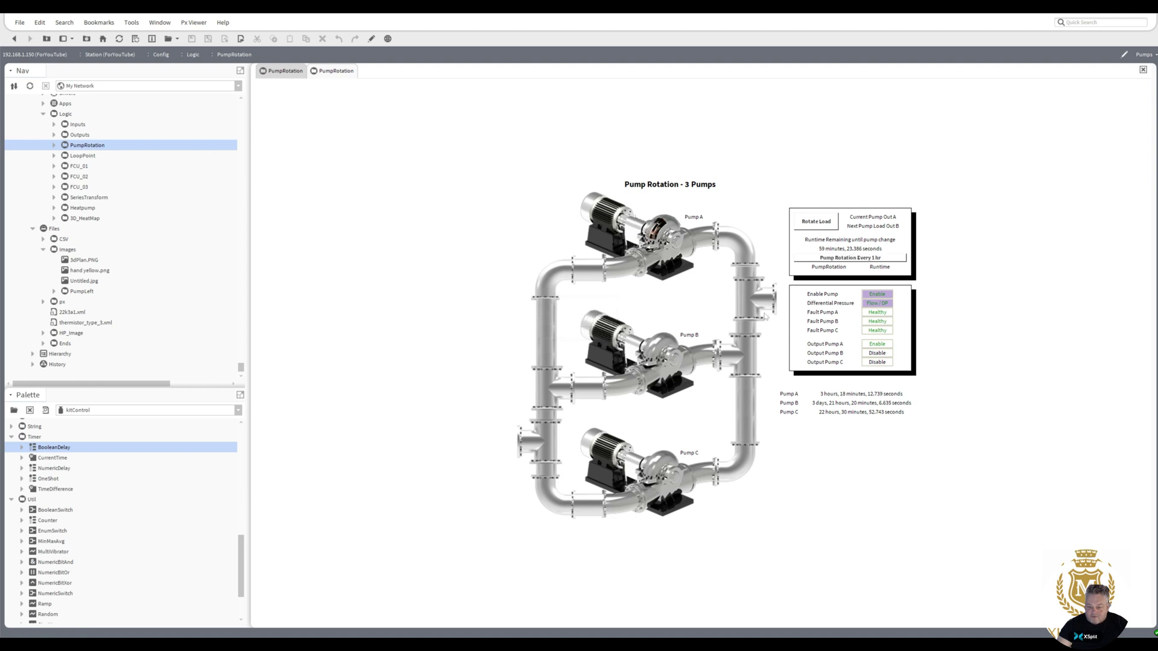